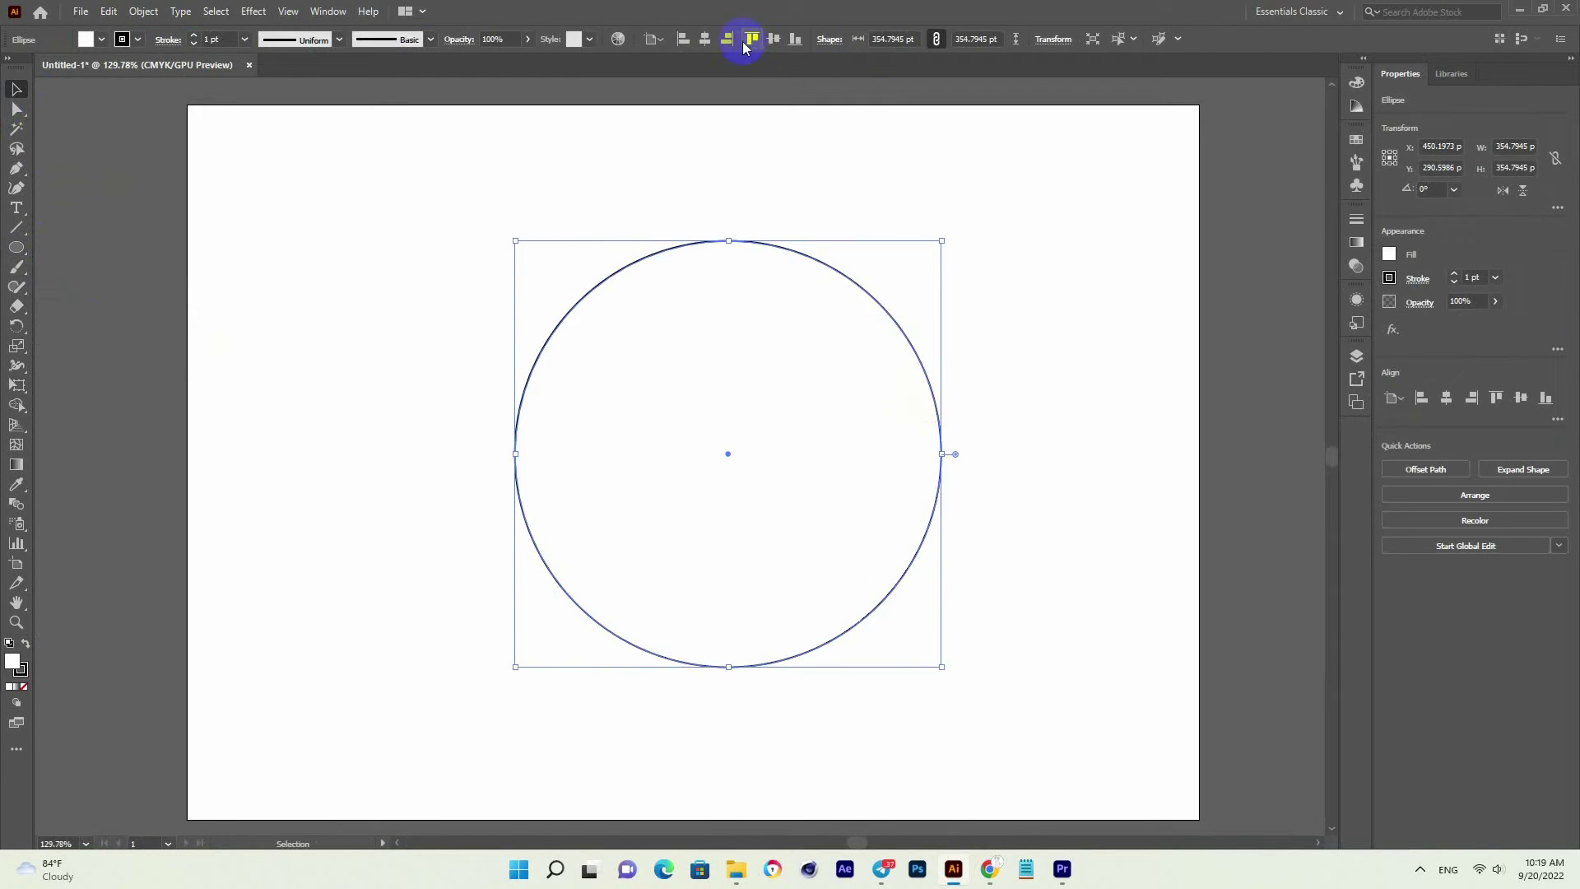
Center the circle horizontally and vertically on the artboard and activate the Knife tool.
click(712, 40)
click(780, 38)
click(1058, 397)
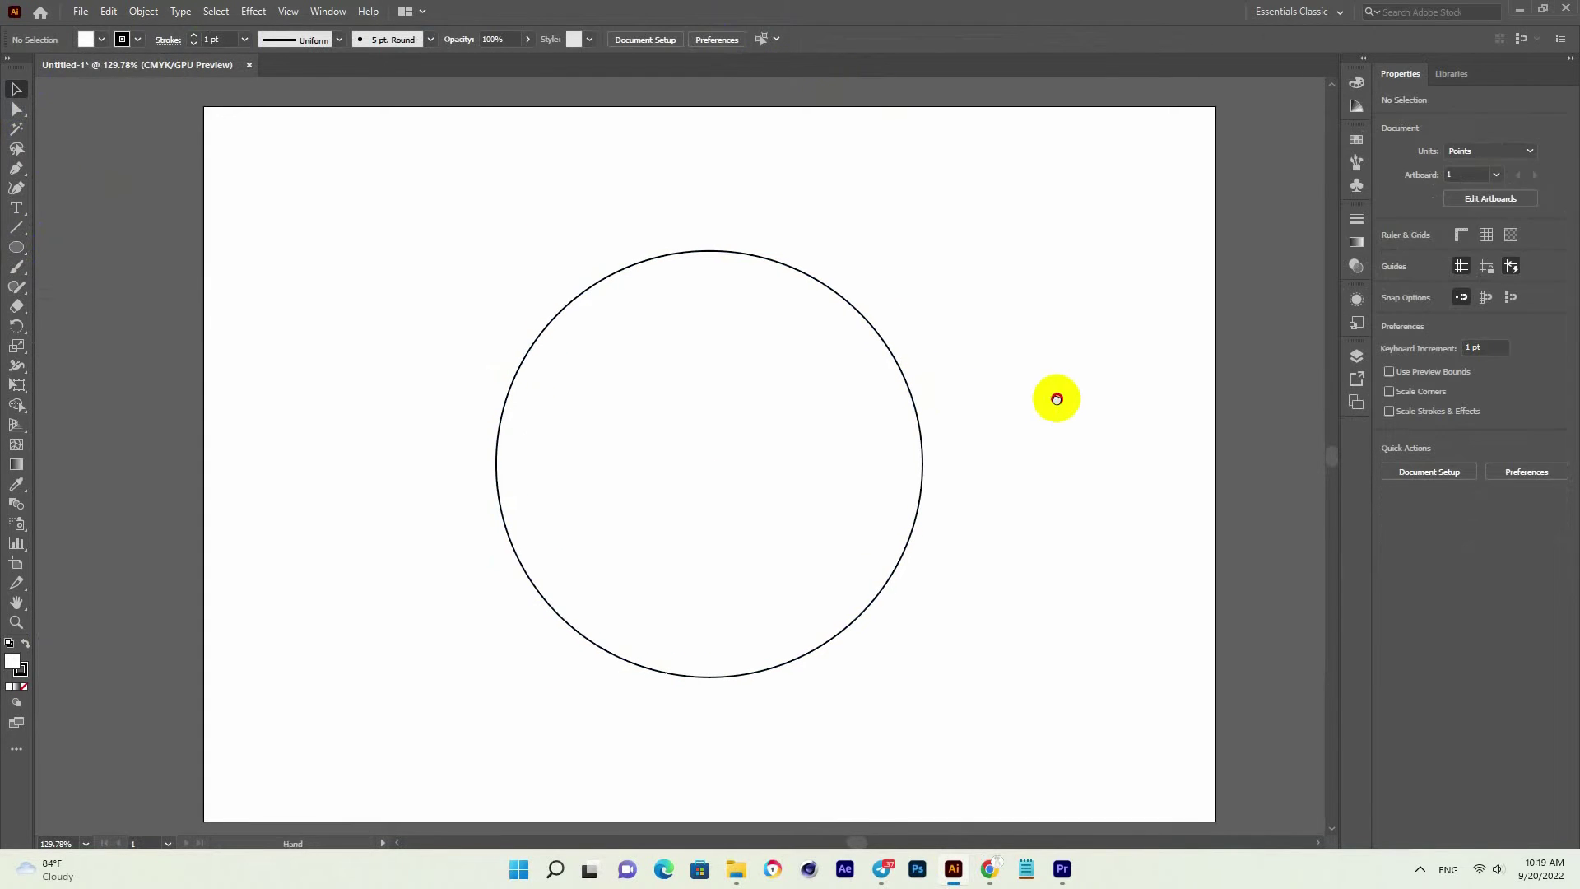
ctrl+alt+click(161, 266)
drag(439, 267, 552, 282)
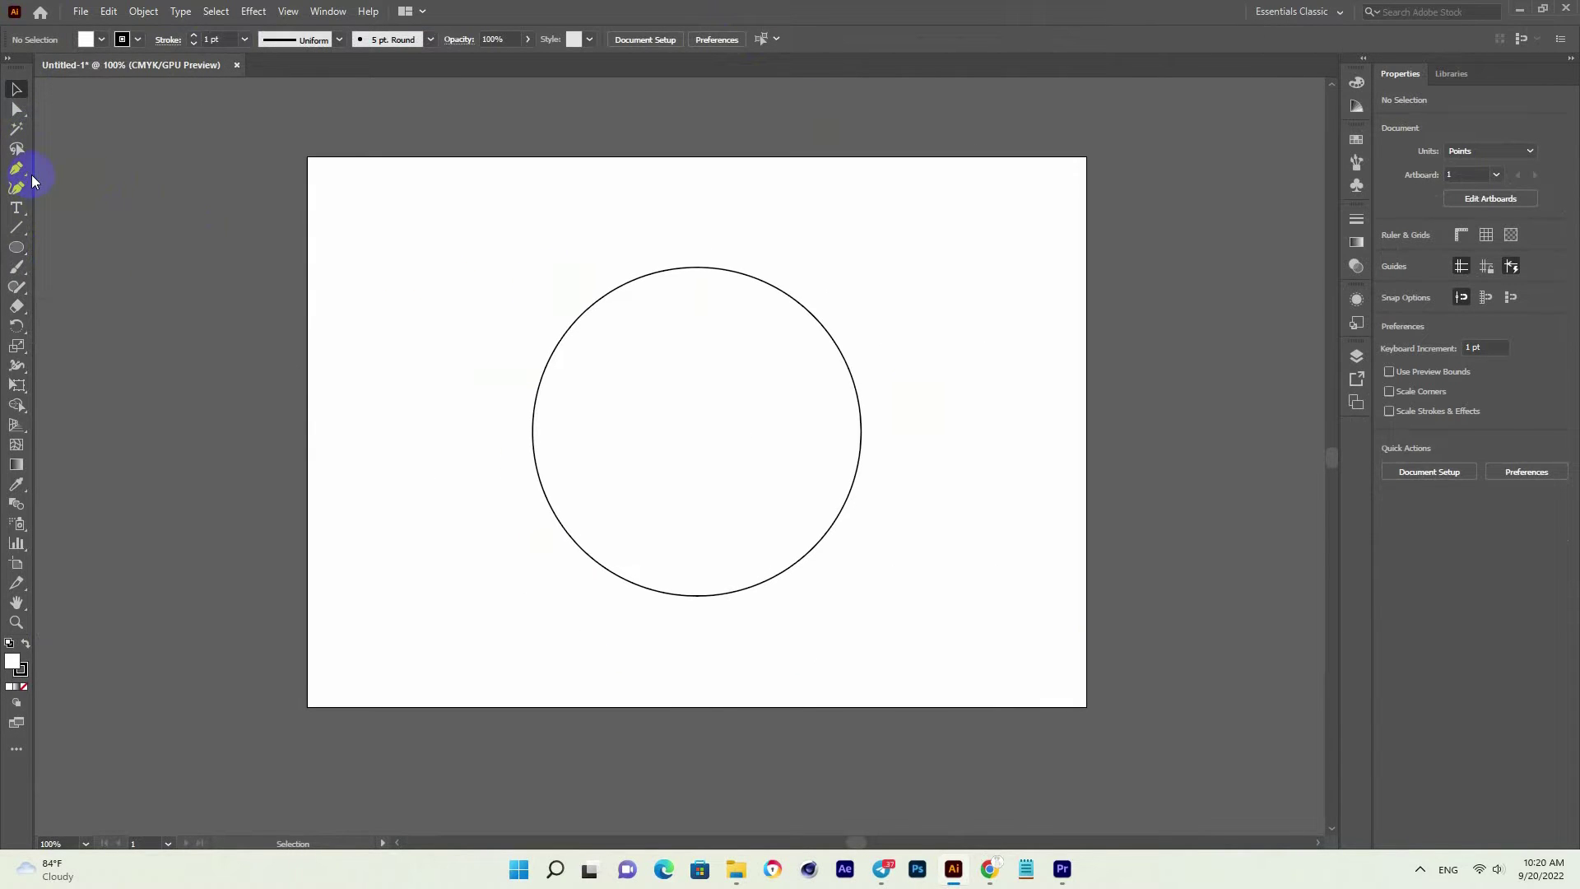
scroll(184, 254, up, 1)
mouse_move(18, 309)
mouse_down()
mouse_move(82, 326)
mouse_move(87, 345)
mouse_up()
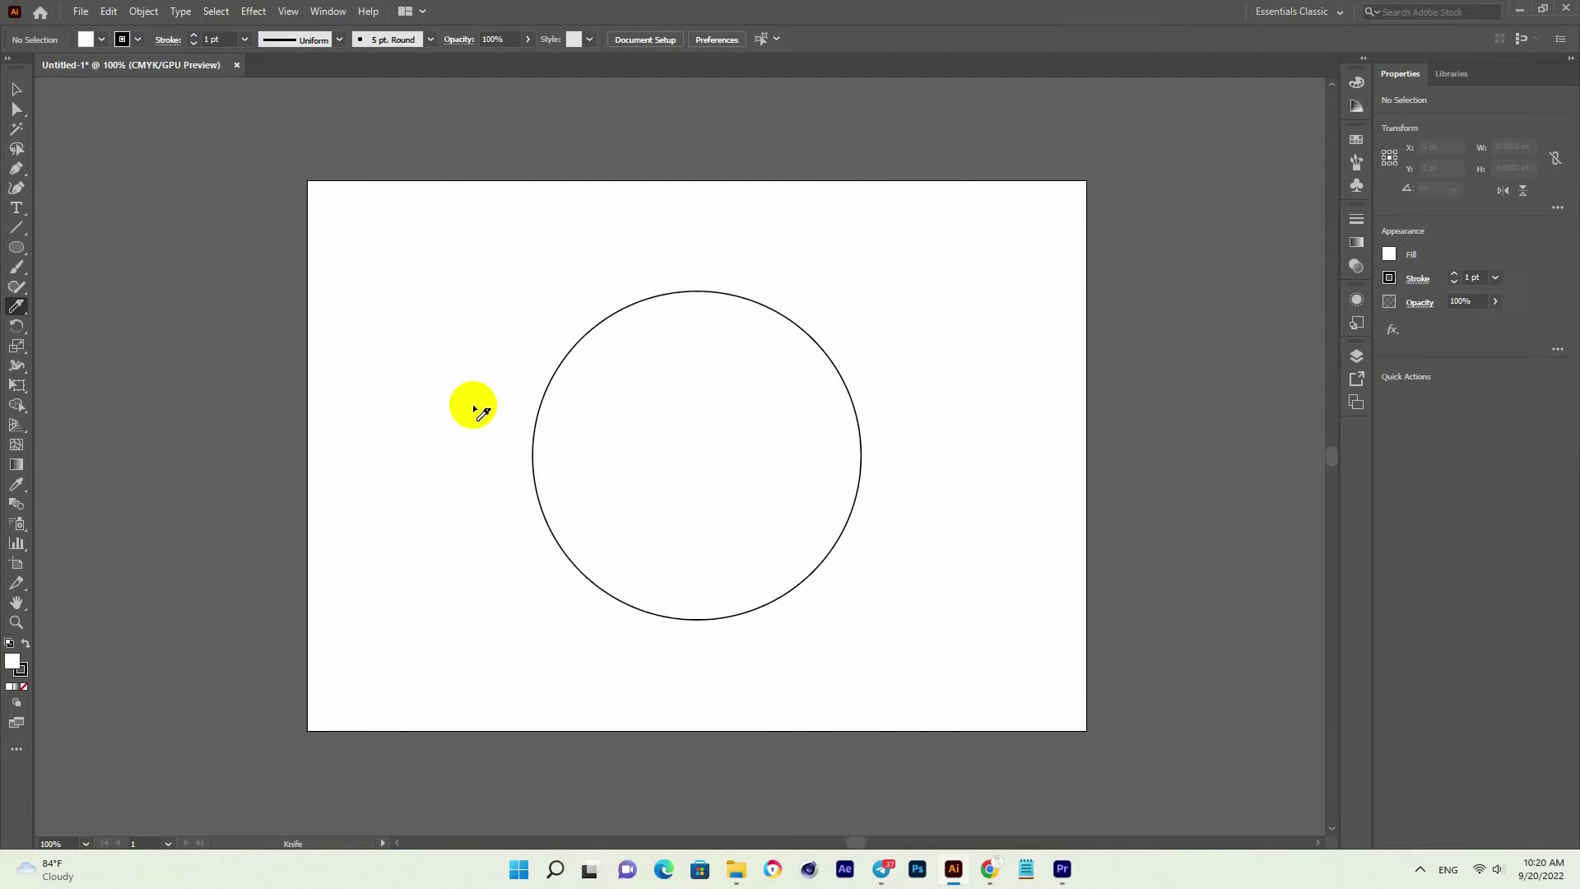
Try two horizontal Knife cuts across the circle and undo both.
mouse_move(466, 426)
mouse_down()
mouse_move(532, 409)
mouse_move(797, 454)
mouse_move(994, 422)
mouse_up()
mouse_move(486, 534)
mouse_down()
mouse_move(518, 521)
mouse_move(979, 535)
mouse_up()
key(ctrl+z)
key(ctrl+z)
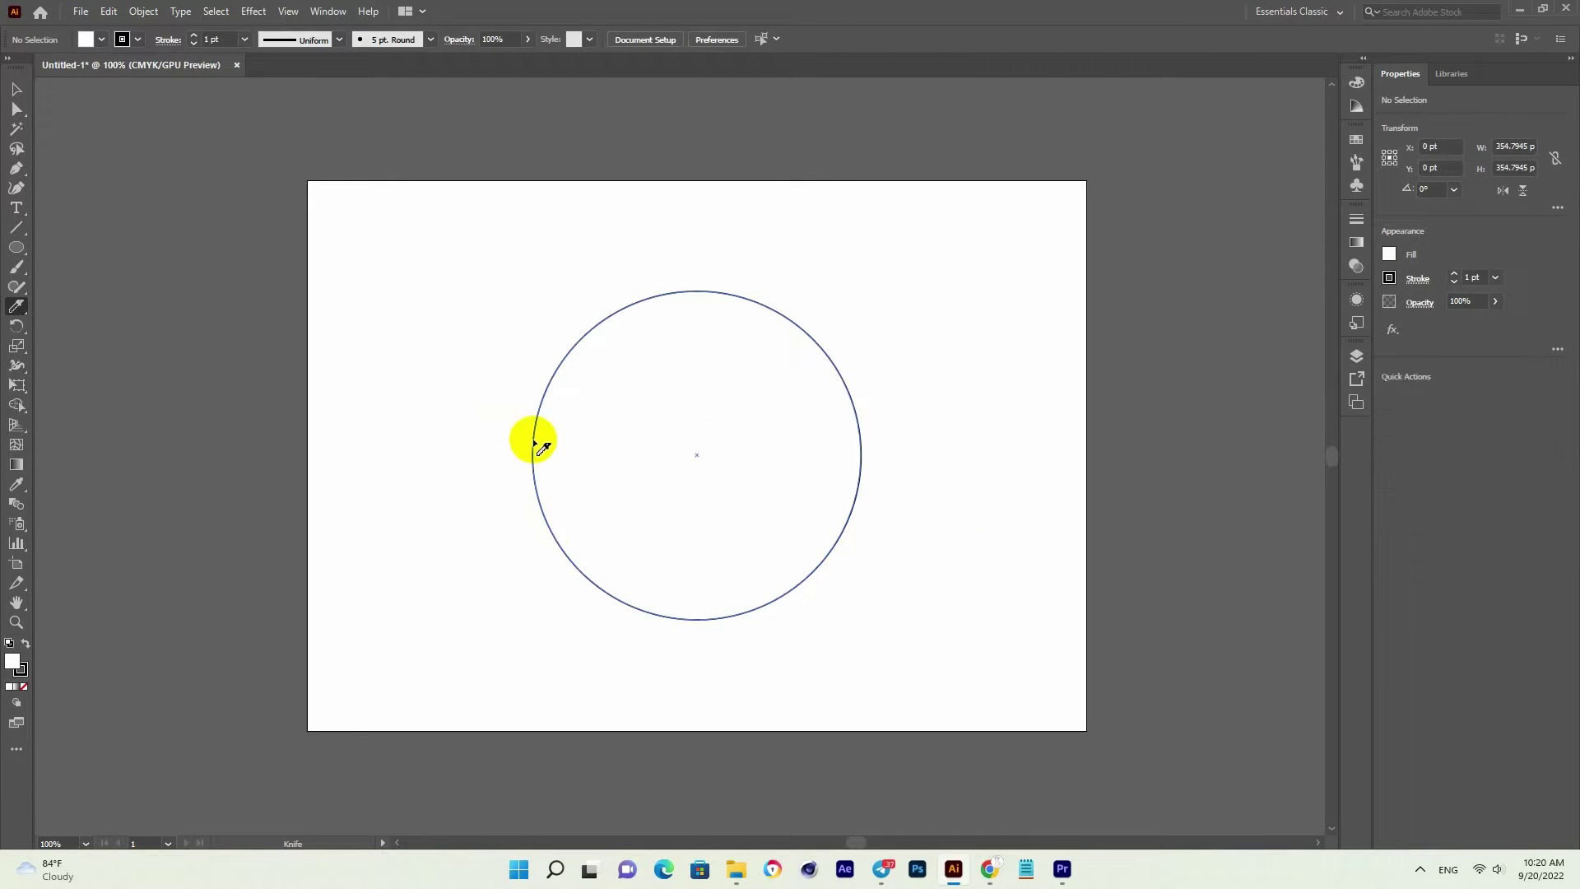
Cut the circle into three bands with two freehand wavy Knife cuts, one through the upper part and one through the lower part, and deselect.
drag(485, 406, 913, 423)
drag(502, 531, 913, 560)
click(18, 91)
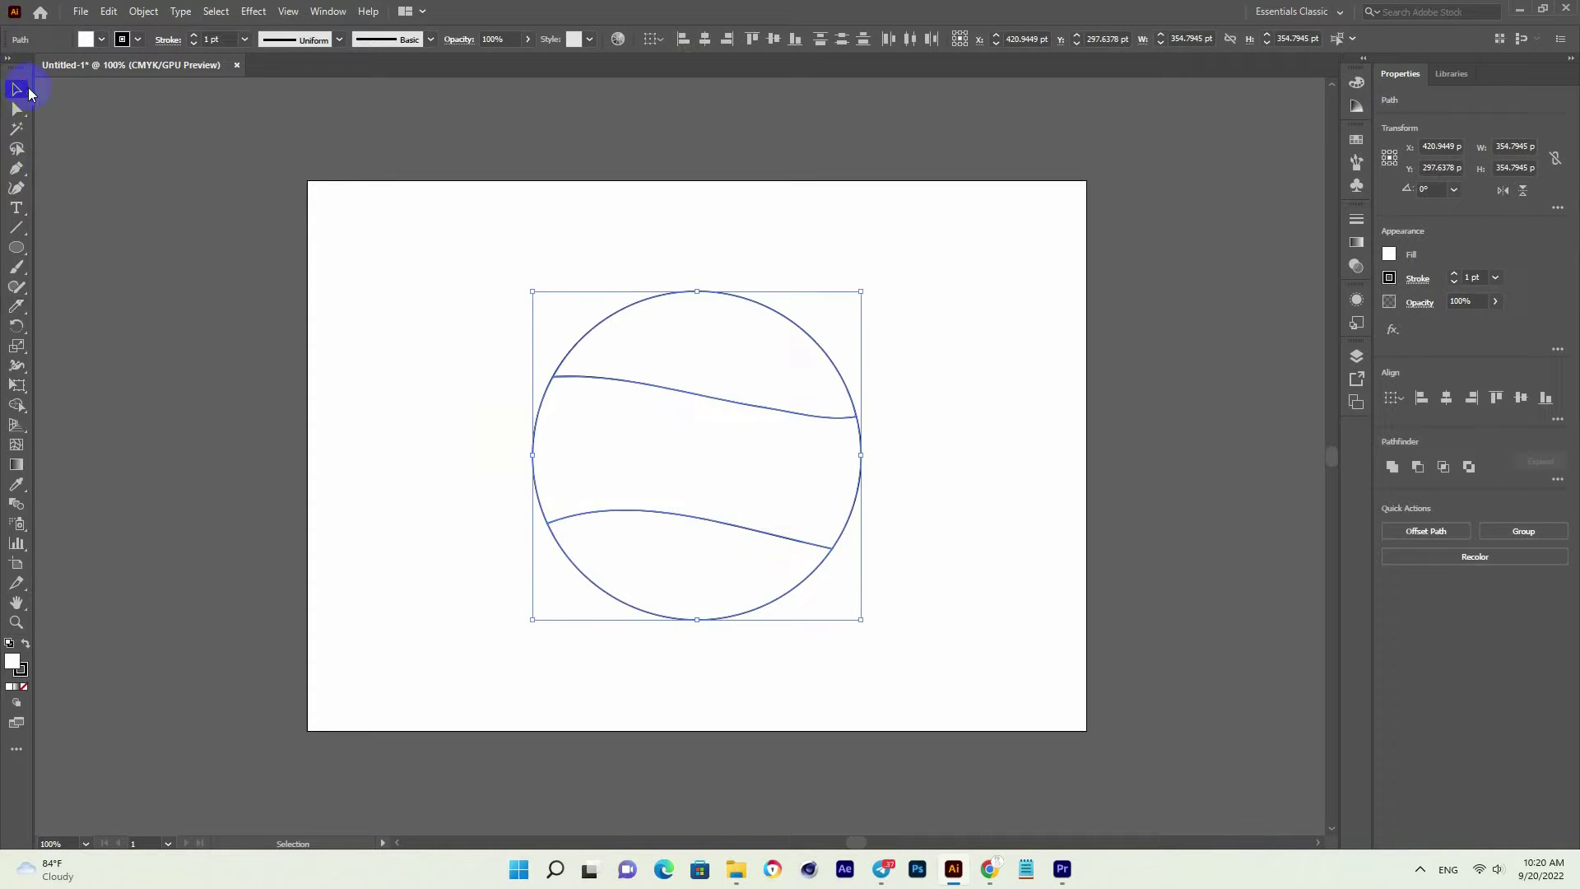
click(443, 228)
drag(443, 229, 450, 232)
Add three-line text beside the circle reading "Phnom Penh", "City" and "Cambodia".
click(18, 212)
click(459, 363)
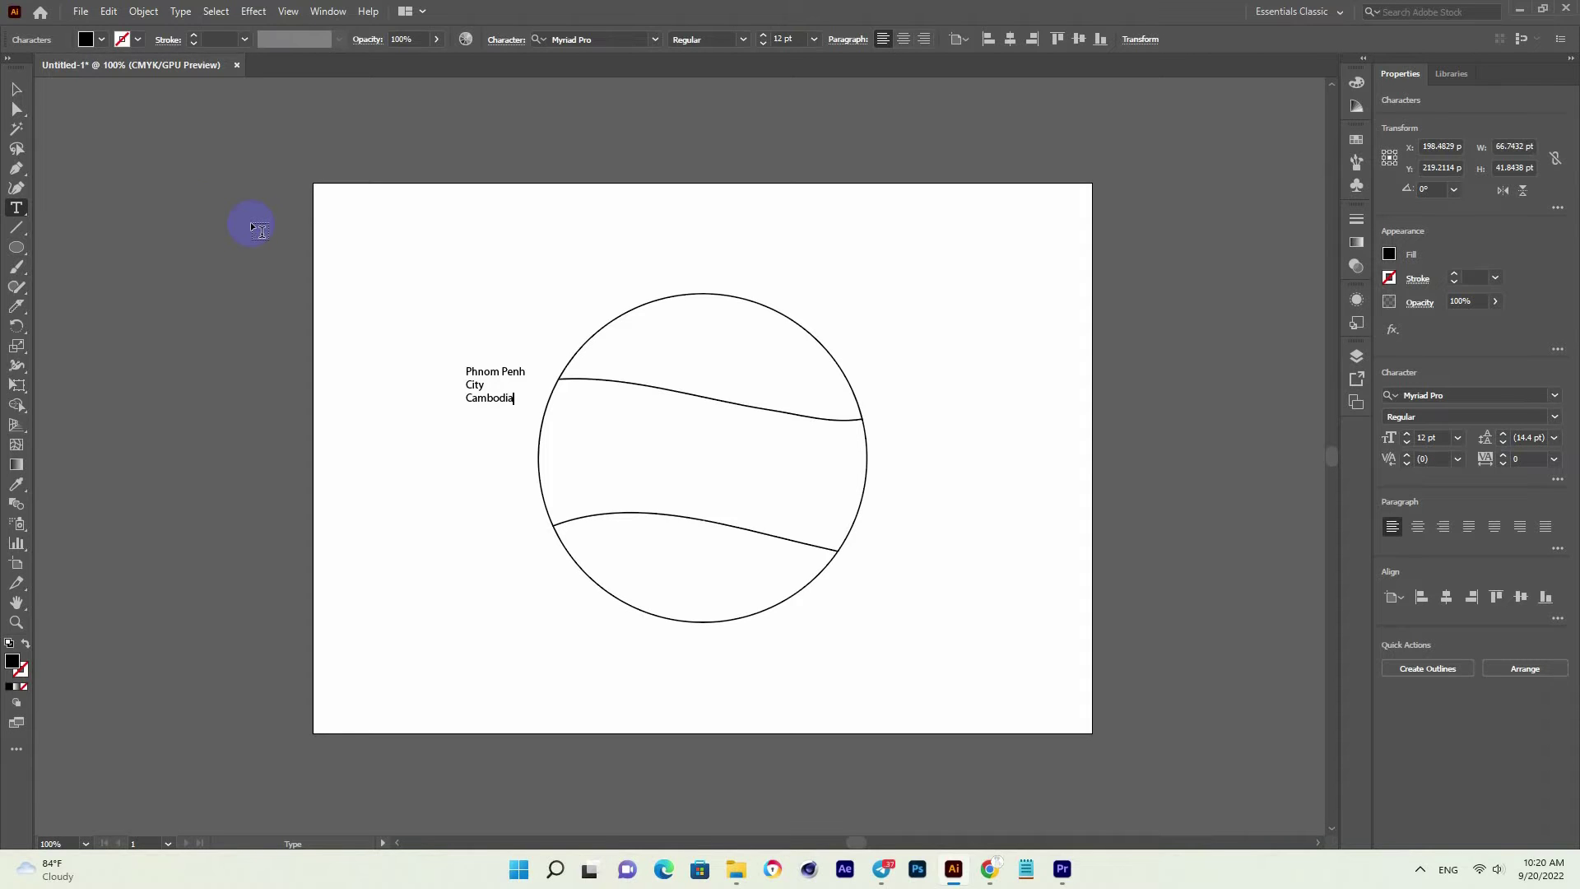
click(13, 94)
Enlarge the three-line text proportionally to about 39.73 pt and place it in the artboard's upper-left area.
drag(526, 402, 523, 251)
key(ctrl+z)
drag(506, 391, 561, 351)
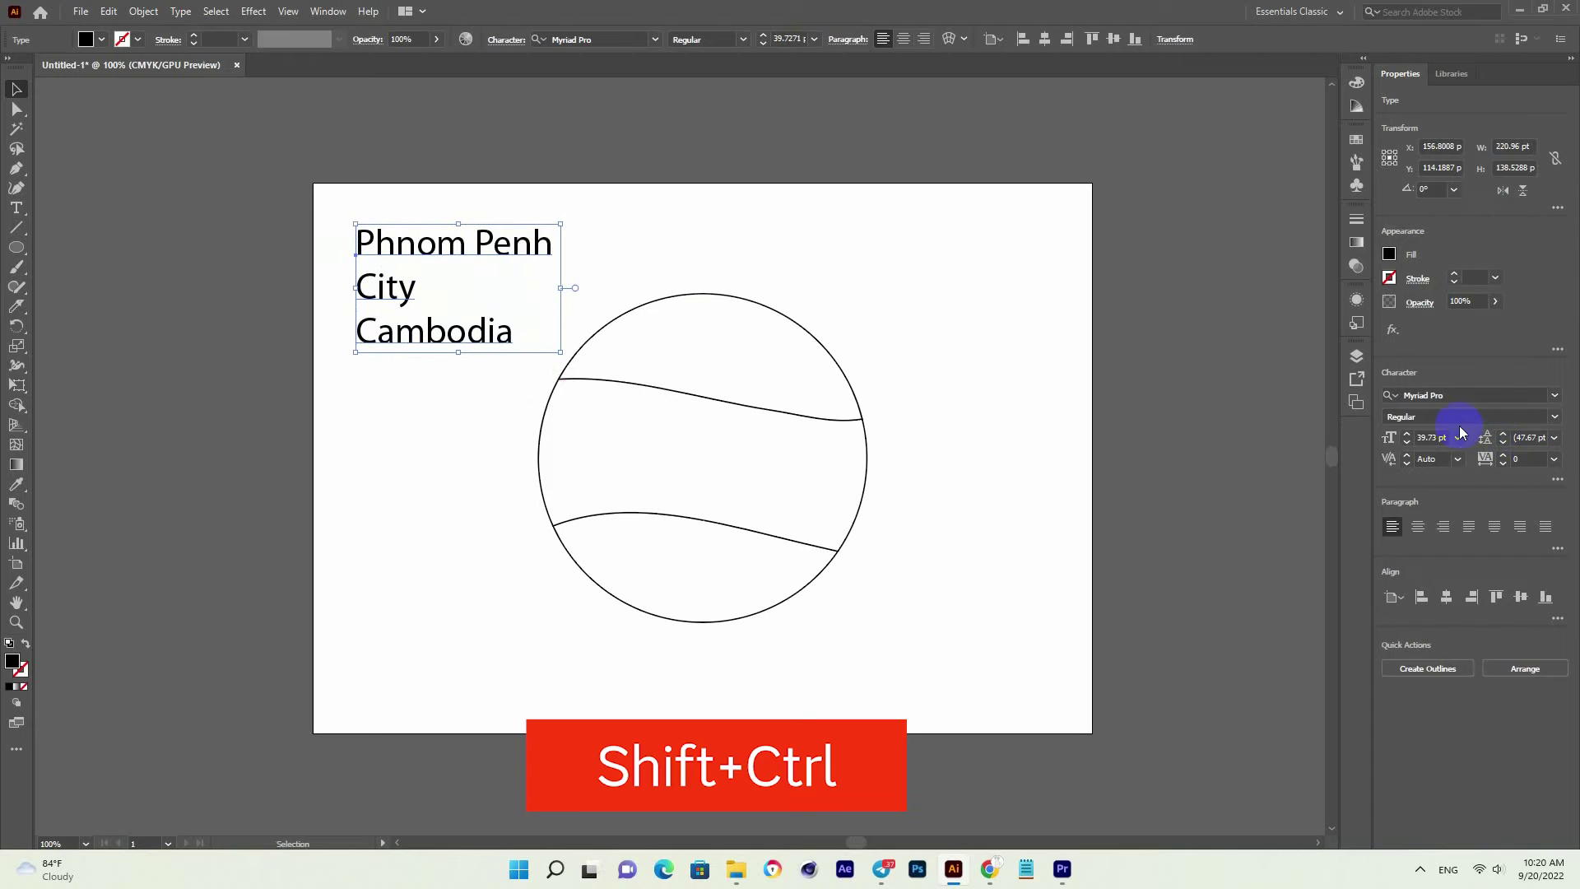
Set the three-line text's font to Nexa Bold and deselect it.
click(1498, 395)
key(Down)
key(Down)
key(Down)
key(Down)
key(Up)
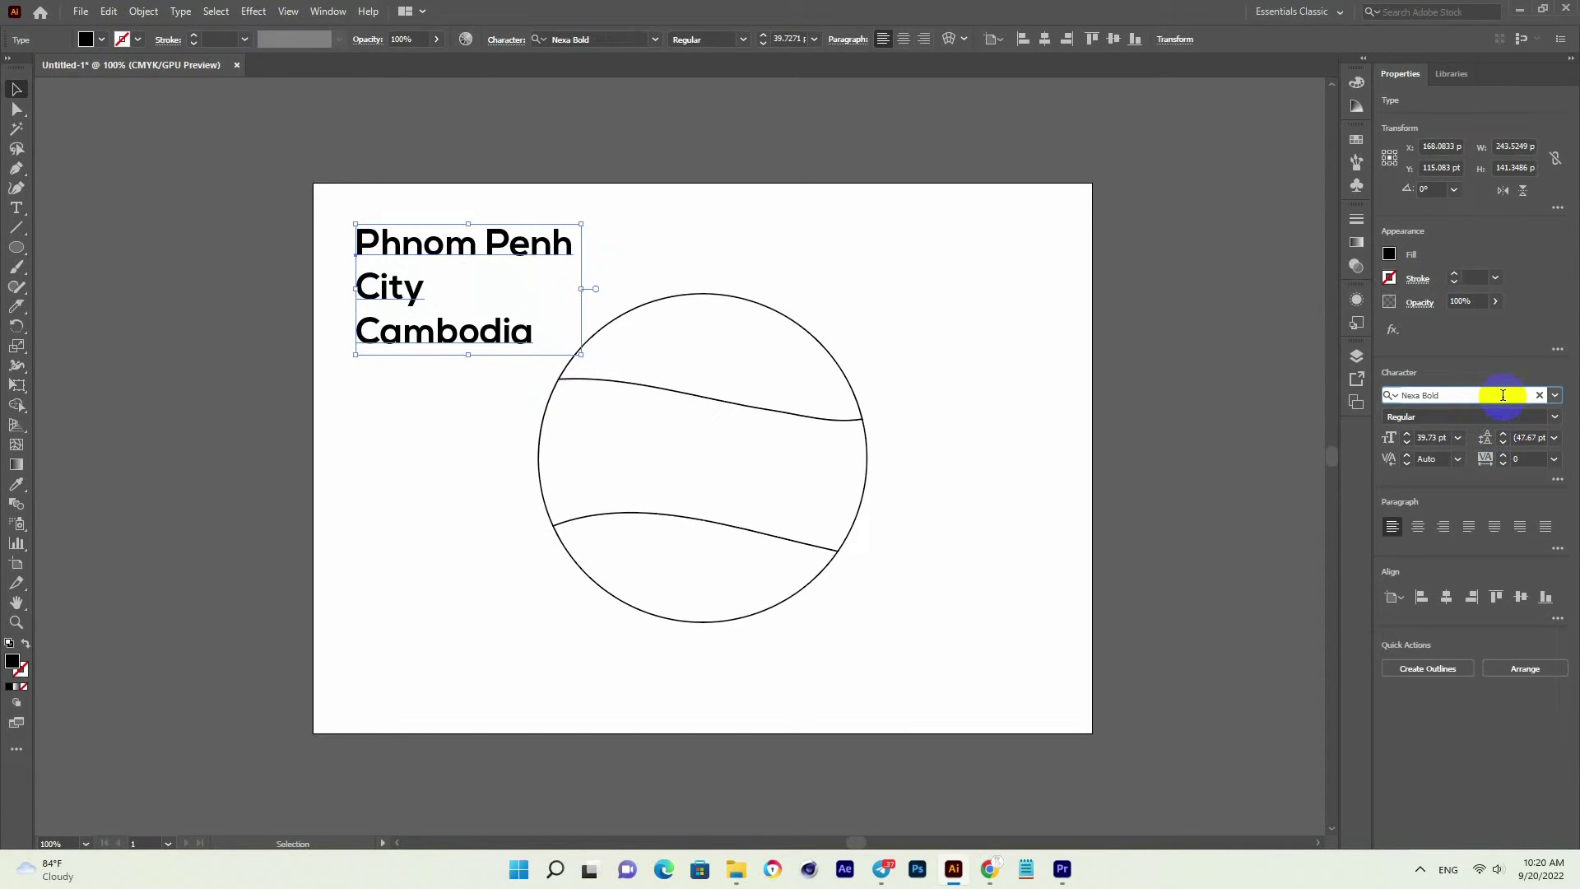
key(Return)
click(800, 215)
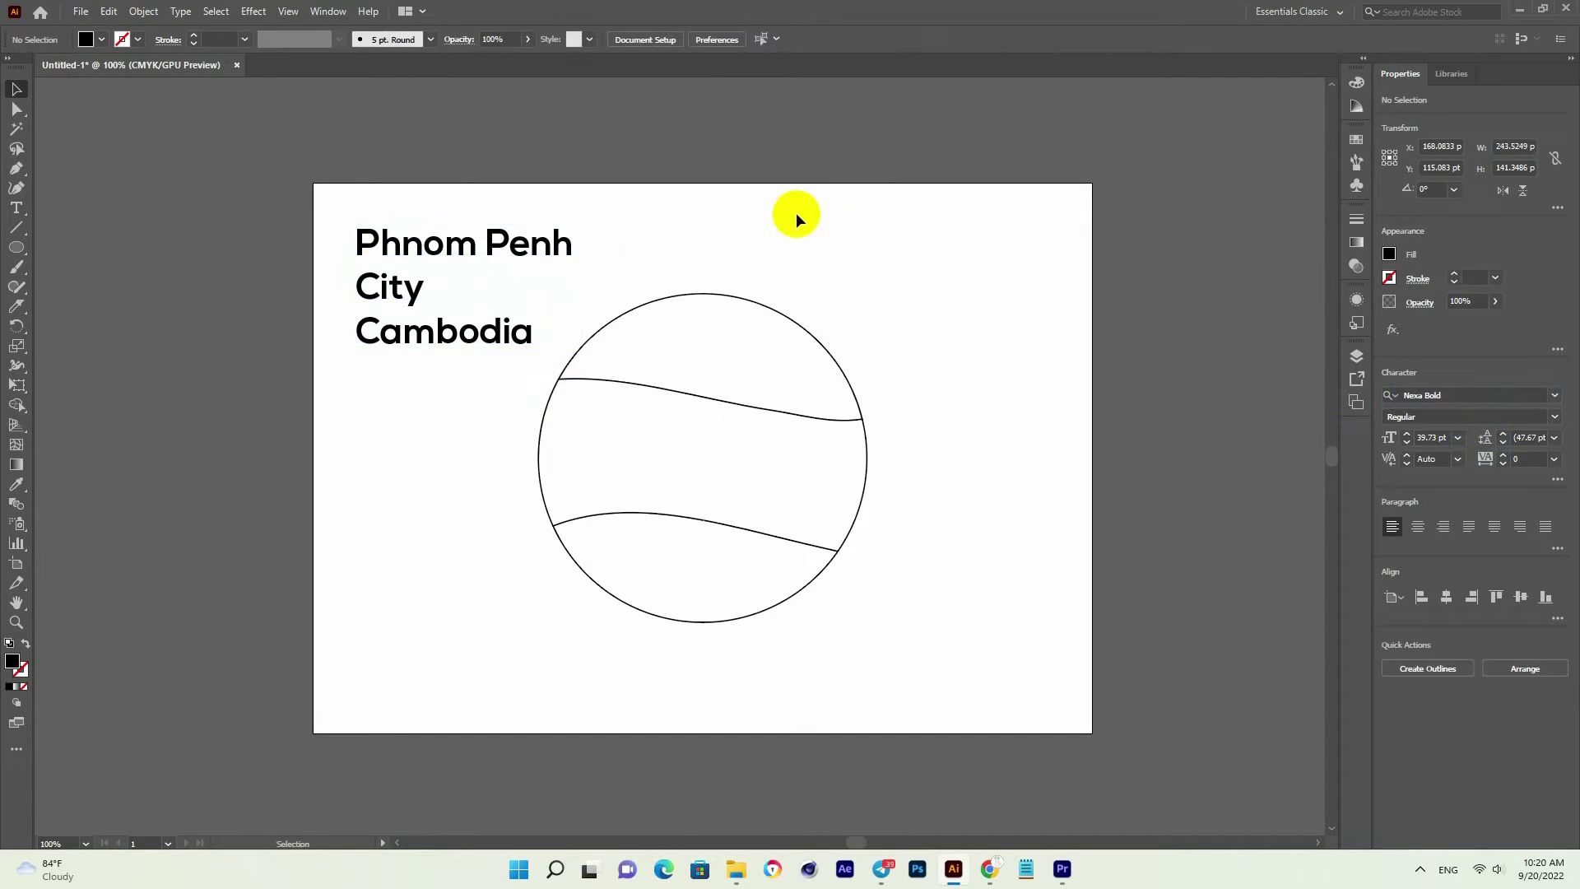
Convert the three-line text to outlines and ungroup the resulting letters.
click(565, 254)
right_click(564, 250)
click(650, 390)
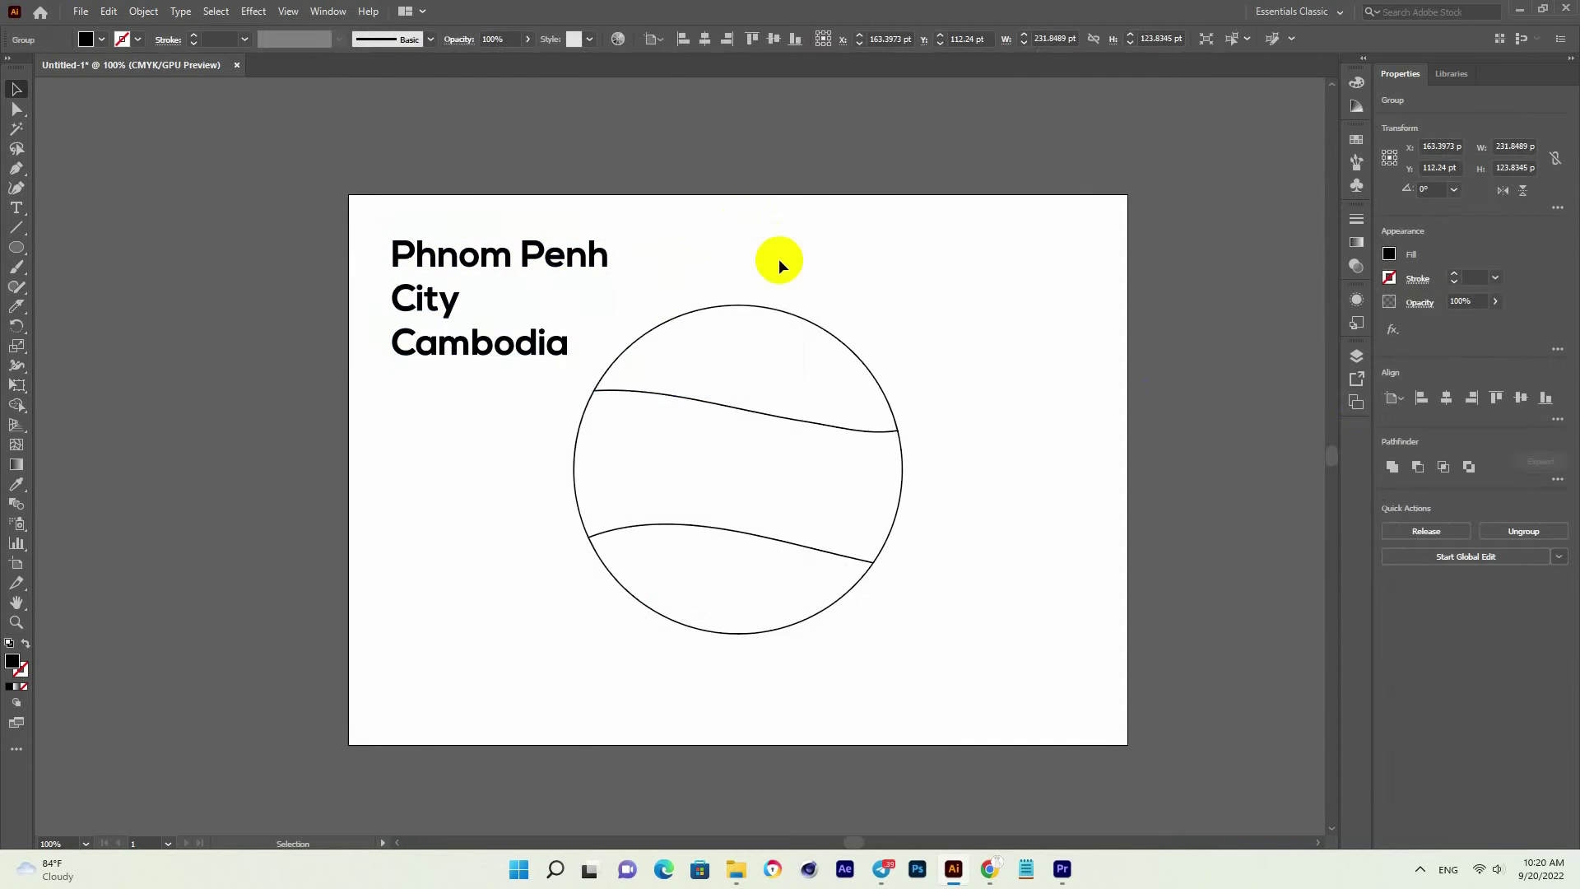
click(751, 240)
click(510, 249)
right_click(505, 240)
click(580, 379)
Group the "Phnom Penh" letters, move them into the circle's top band and scale them down to fit.
drag(310, 197, 543, 247)
right_click(542, 246)
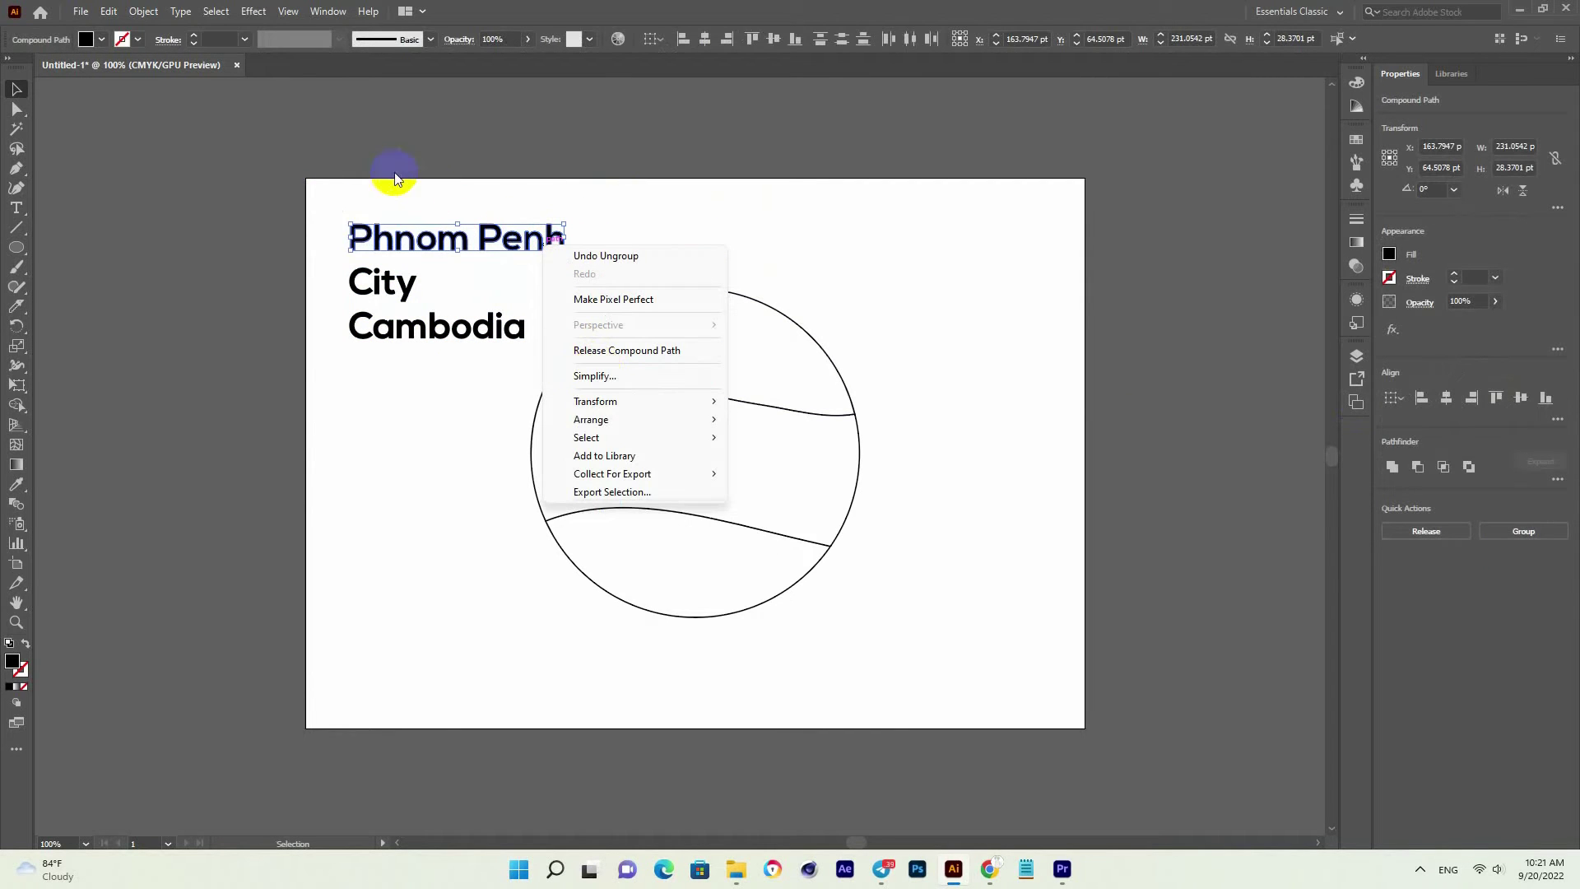
drag(324, 199, 752, 362)
key(ctrl+g)
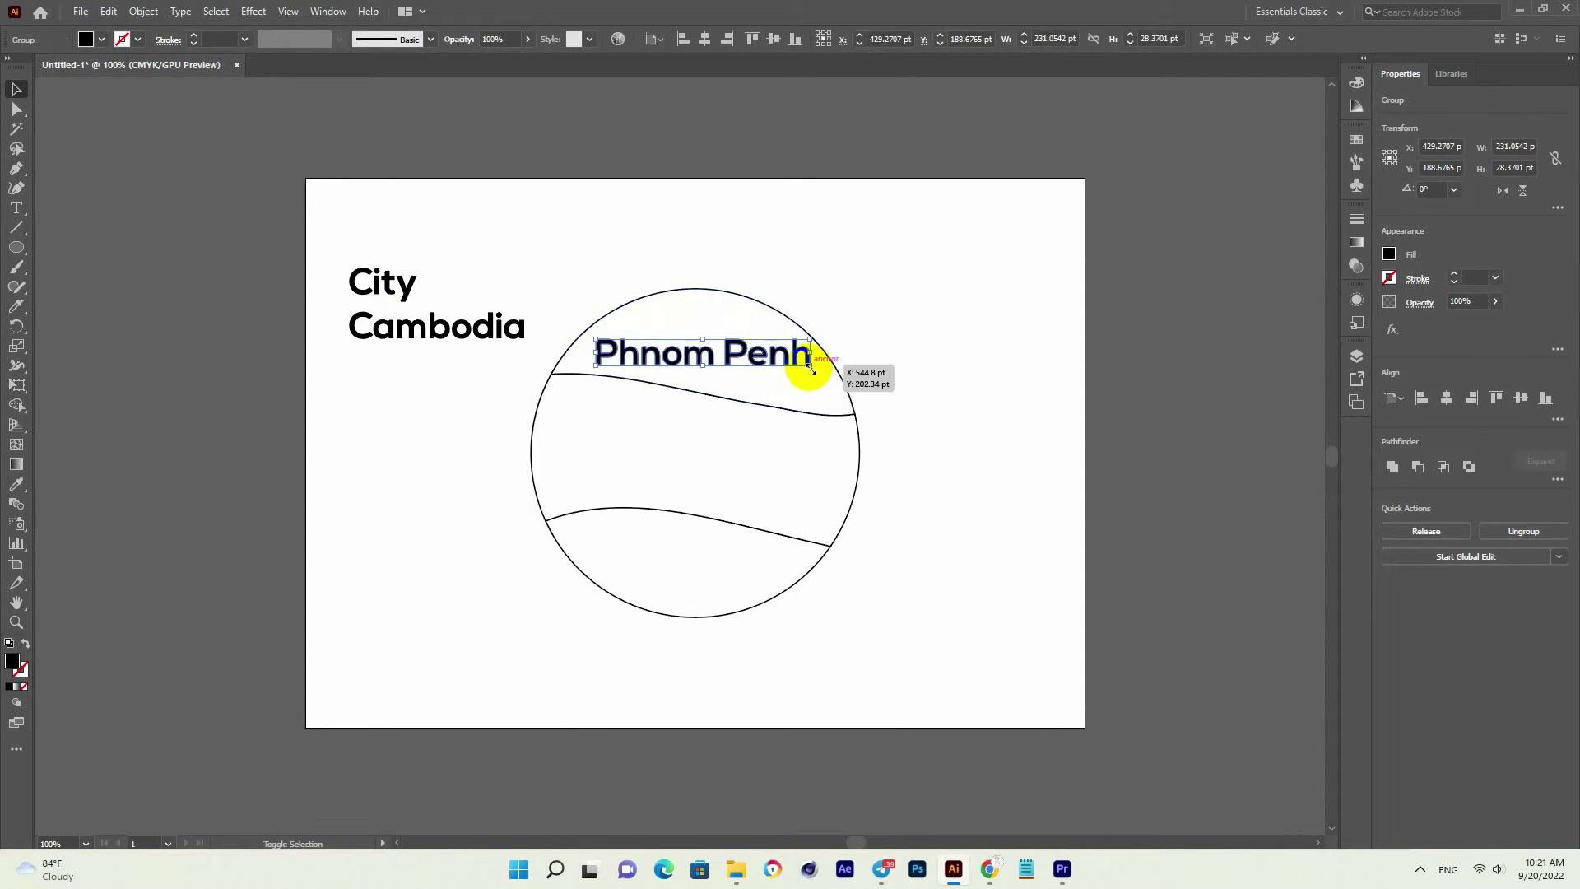
click(879, 355)
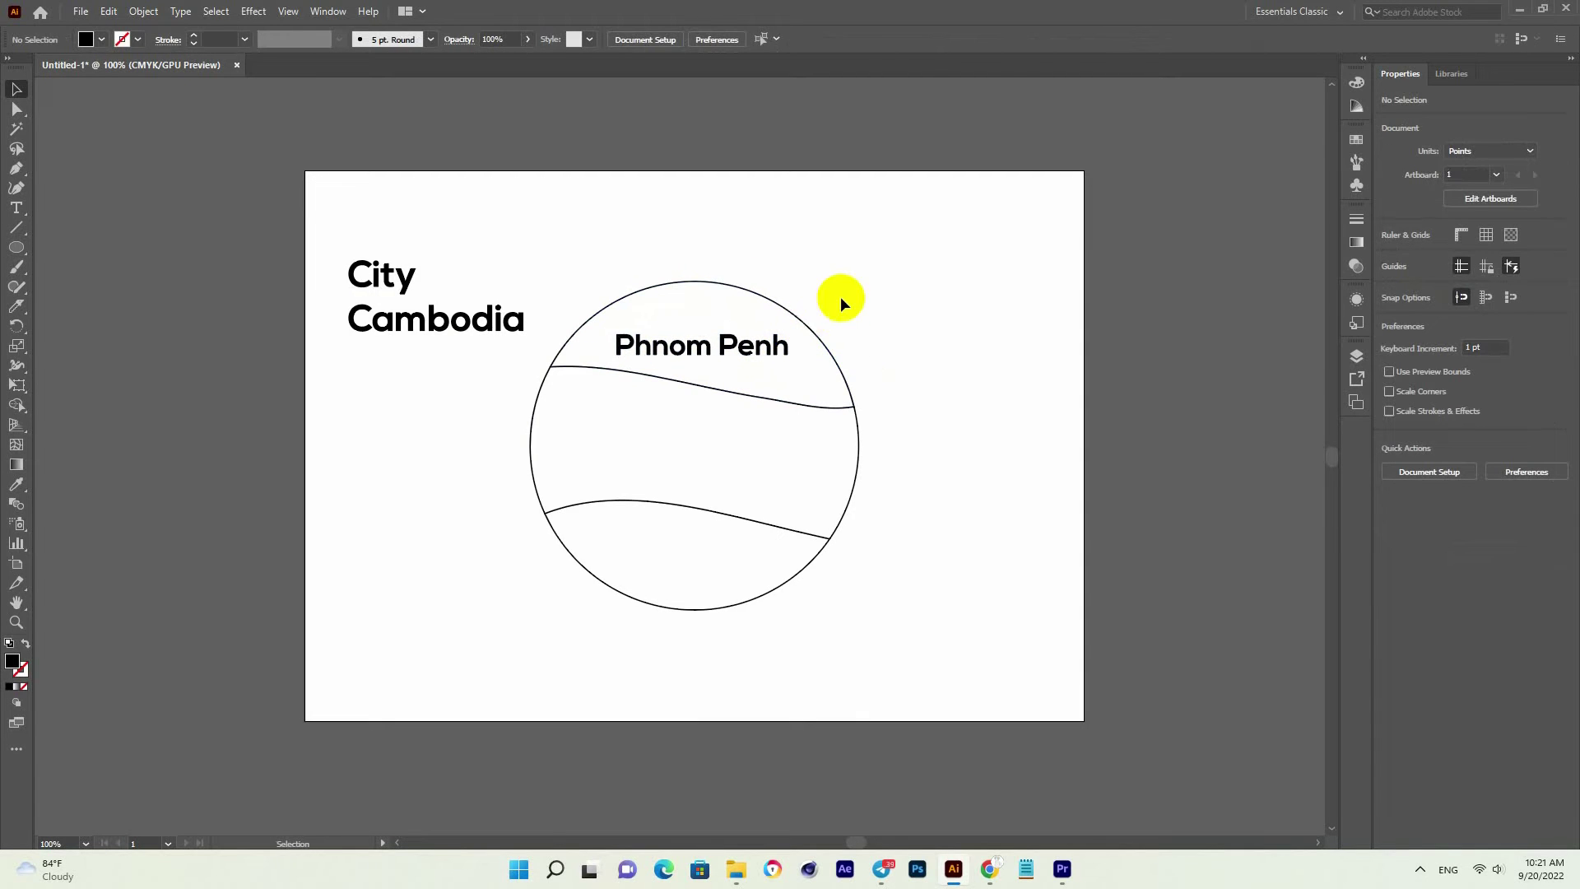
Bring the circle's top band to the front, above the "Phnom Penh" letters.
right_click(802, 325)
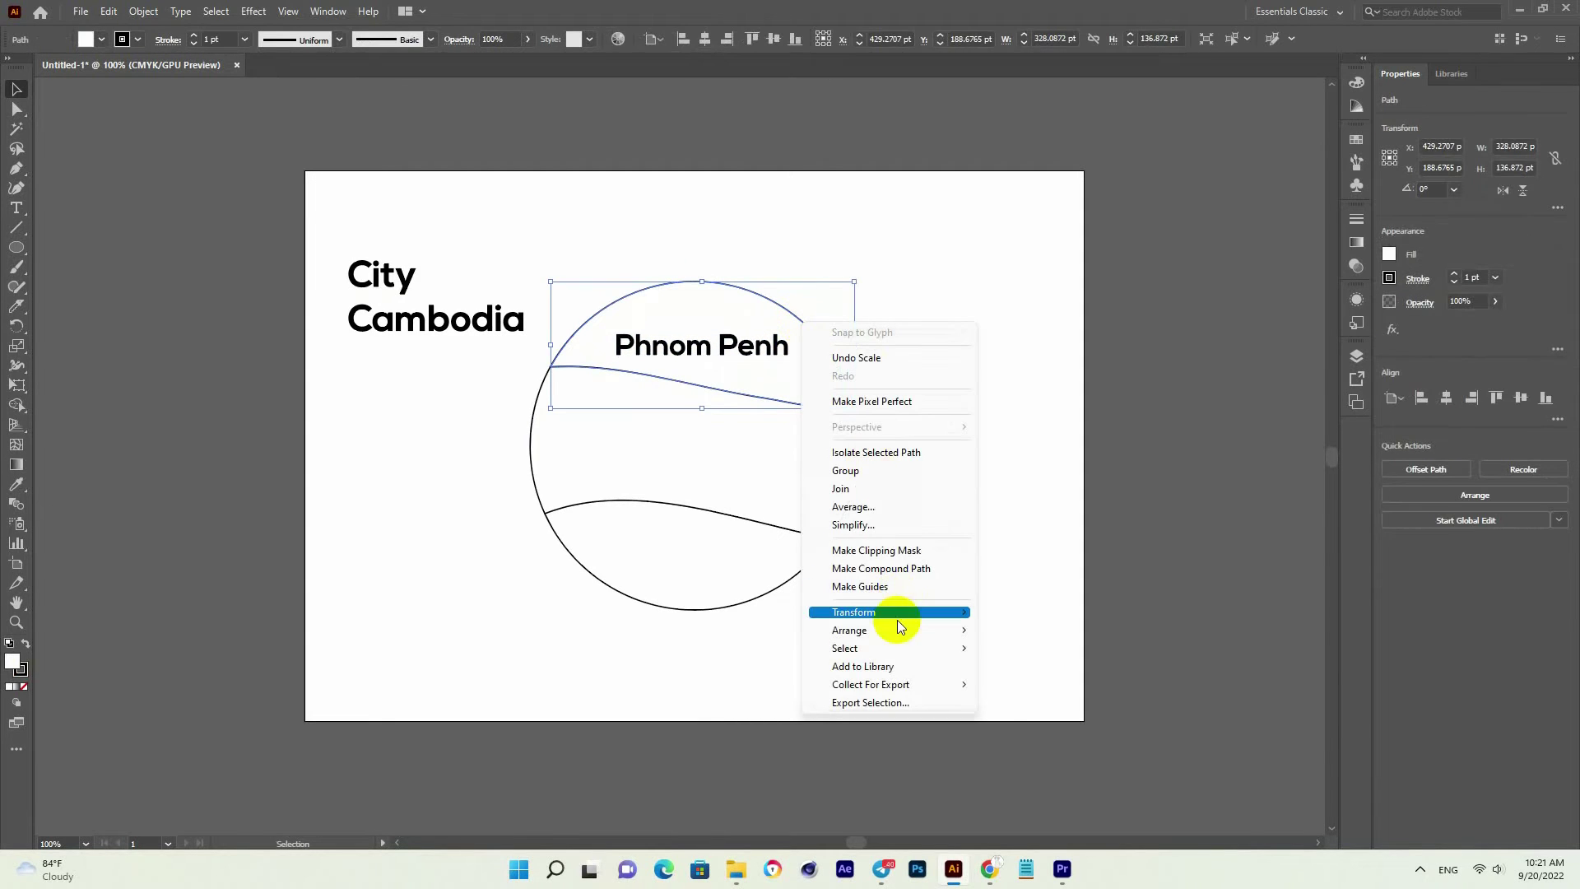
mouse_move(899, 629)
click(1022, 631)
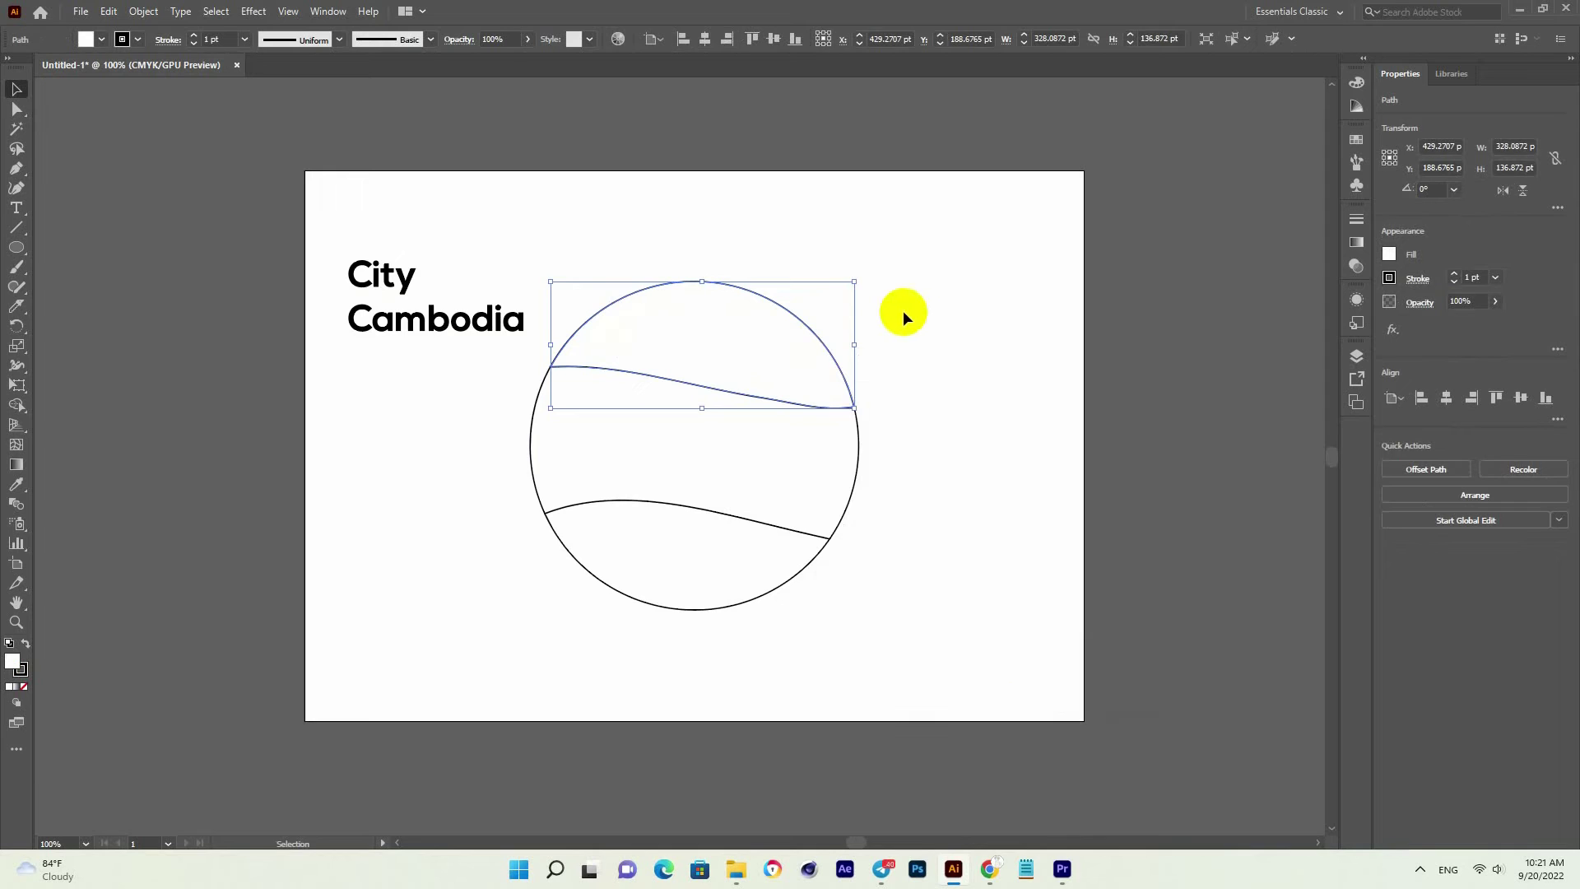
click(902, 313)
Select all three bands of the circle and set their fill to none.
click(706, 322)
shift+click(706, 455)
shift+click(709, 561)
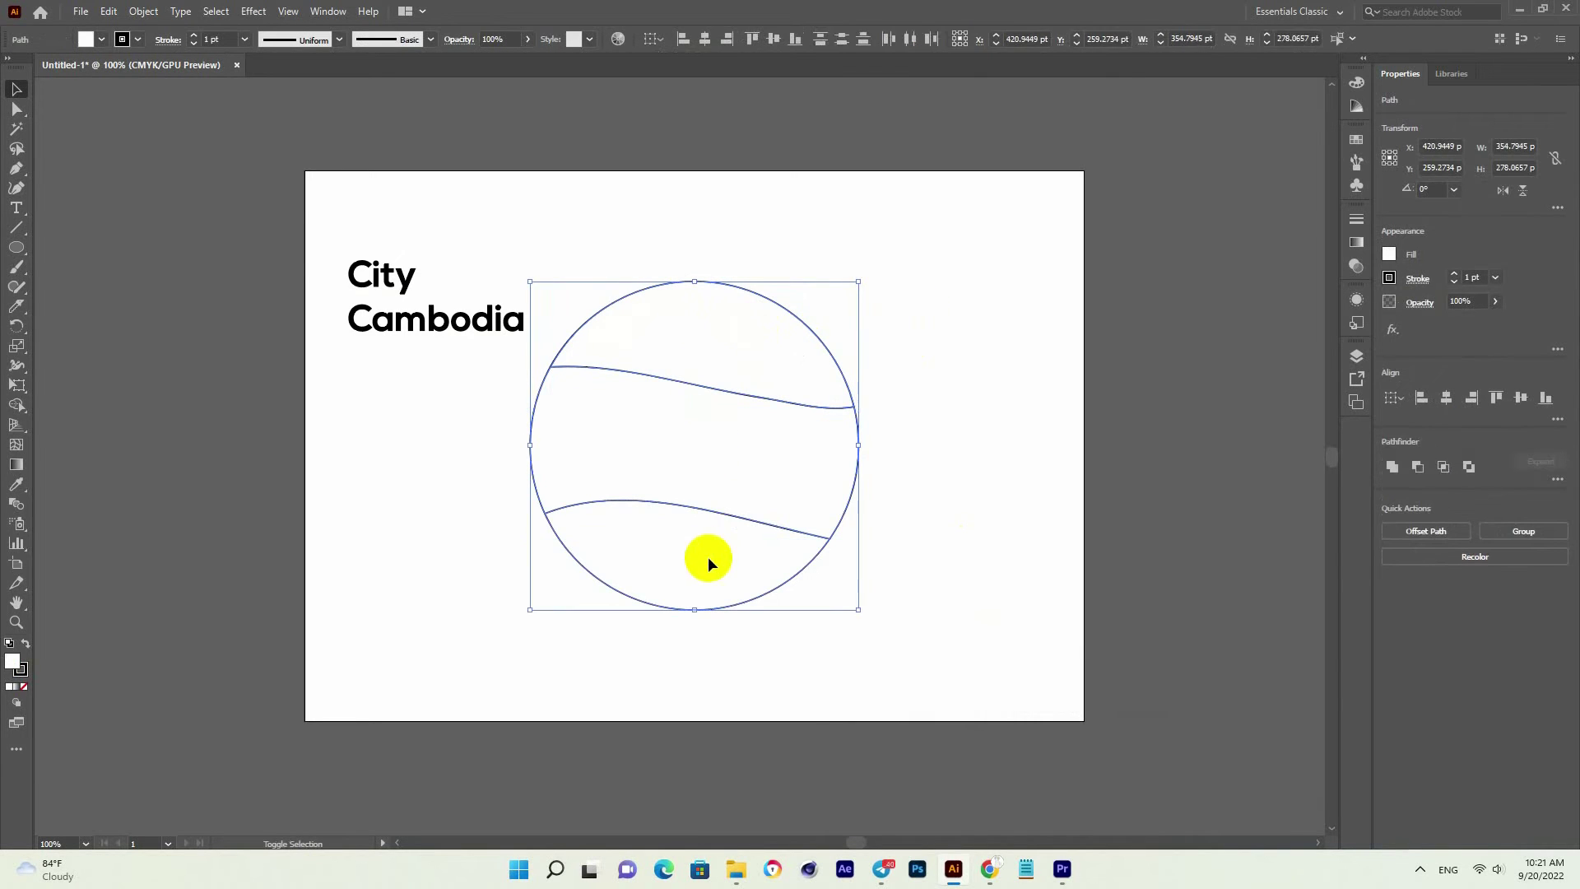
click(24, 645)
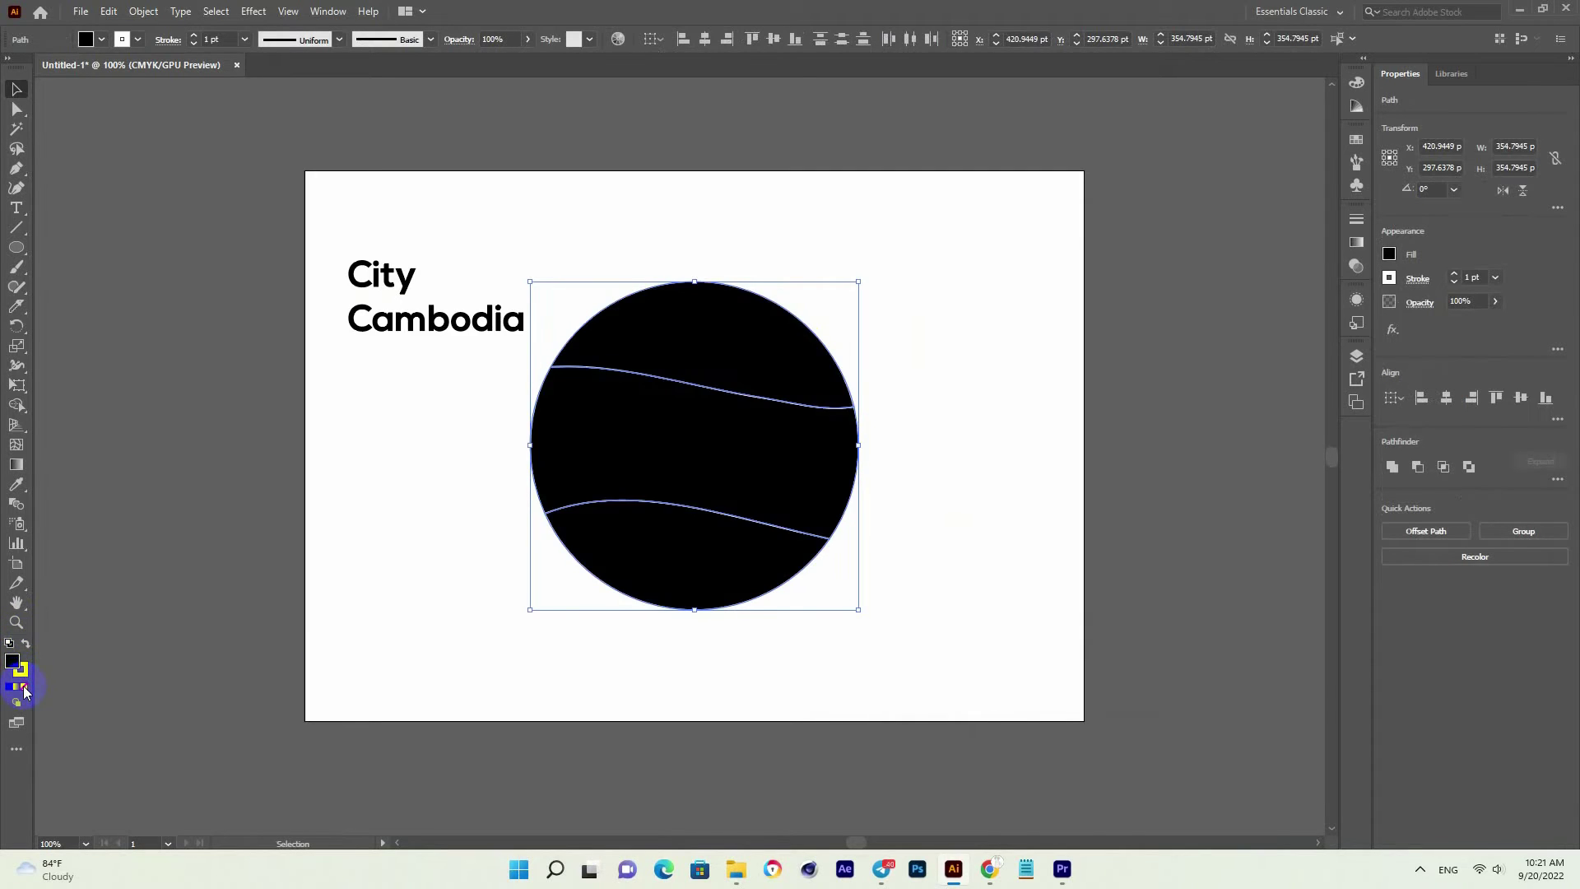
click(24, 687)
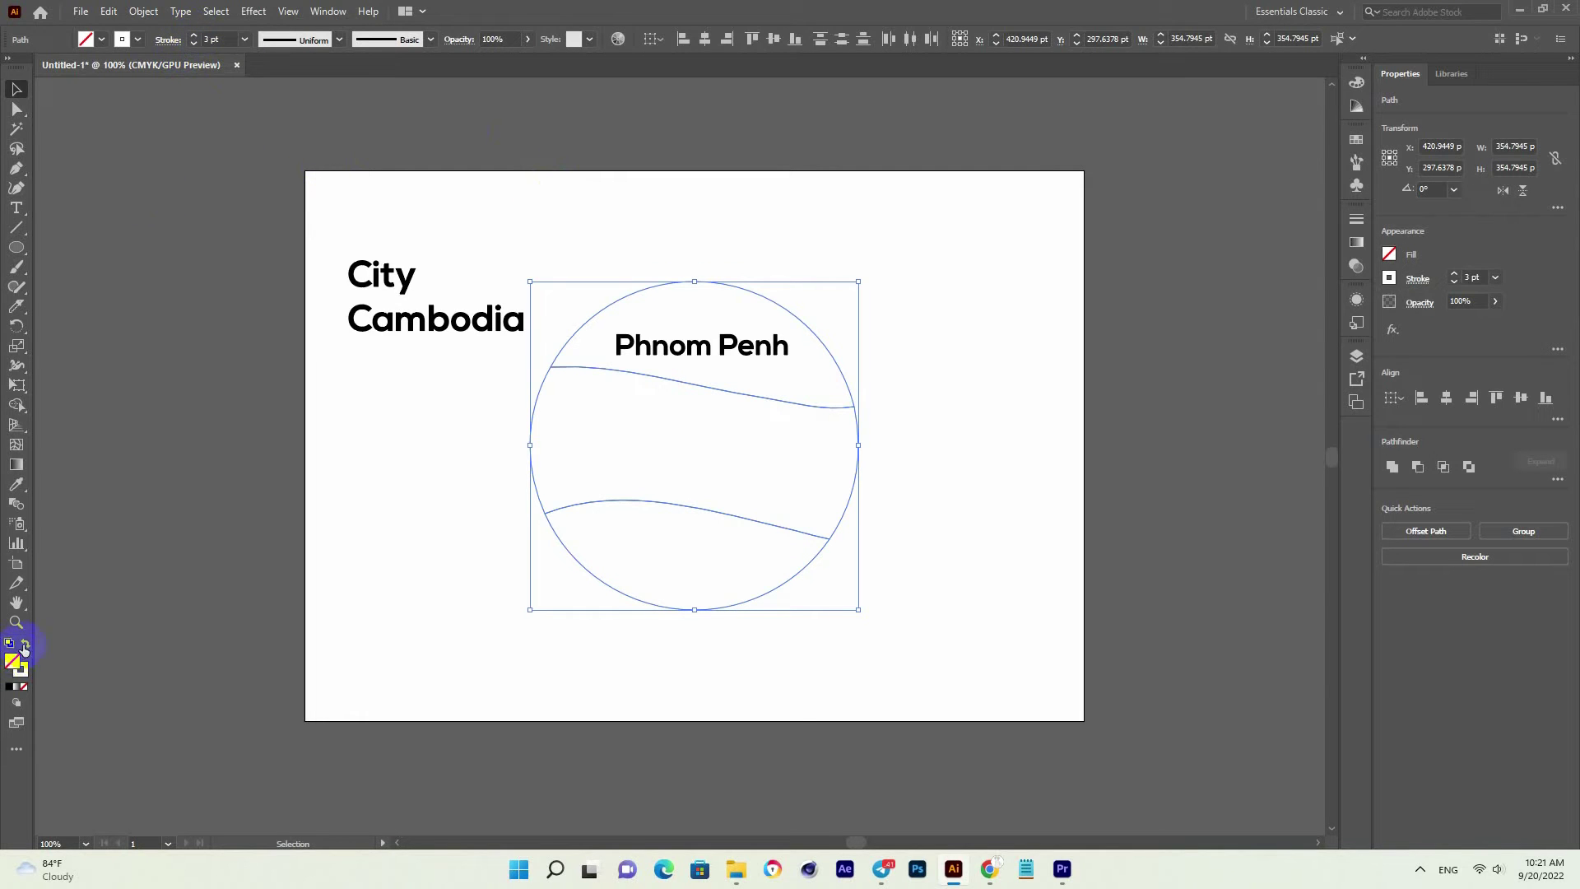
Set the stroke of the three circle bands to the near-black colour 210303 with a weight of 1 pt.
double_click(23, 673)
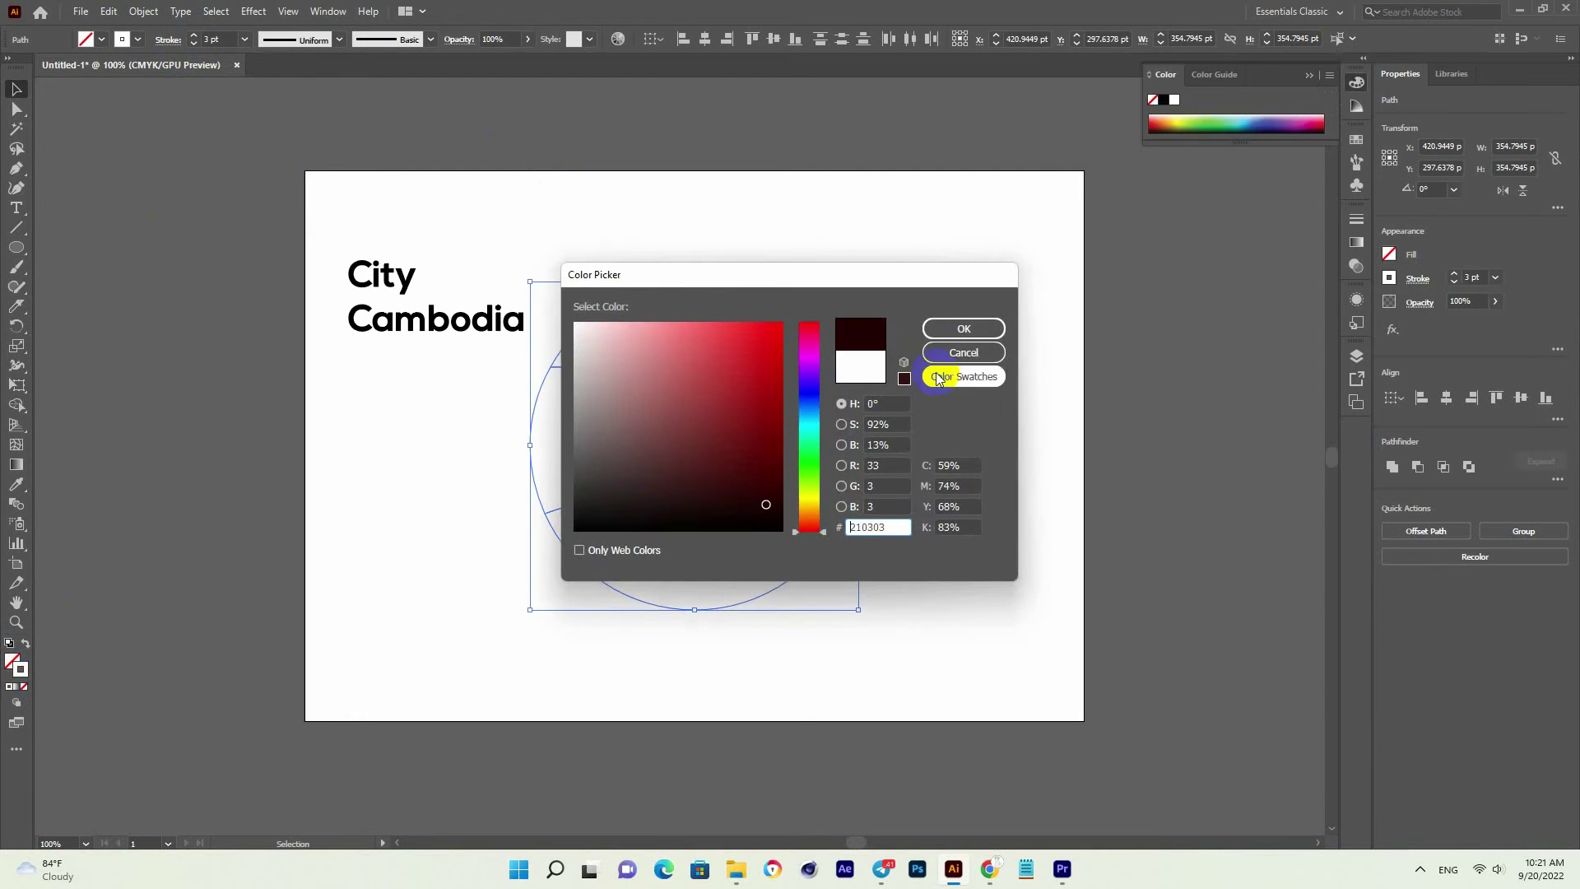
click(959, 329)
click(193, 43)
click(193, 43)
click(886, 240)
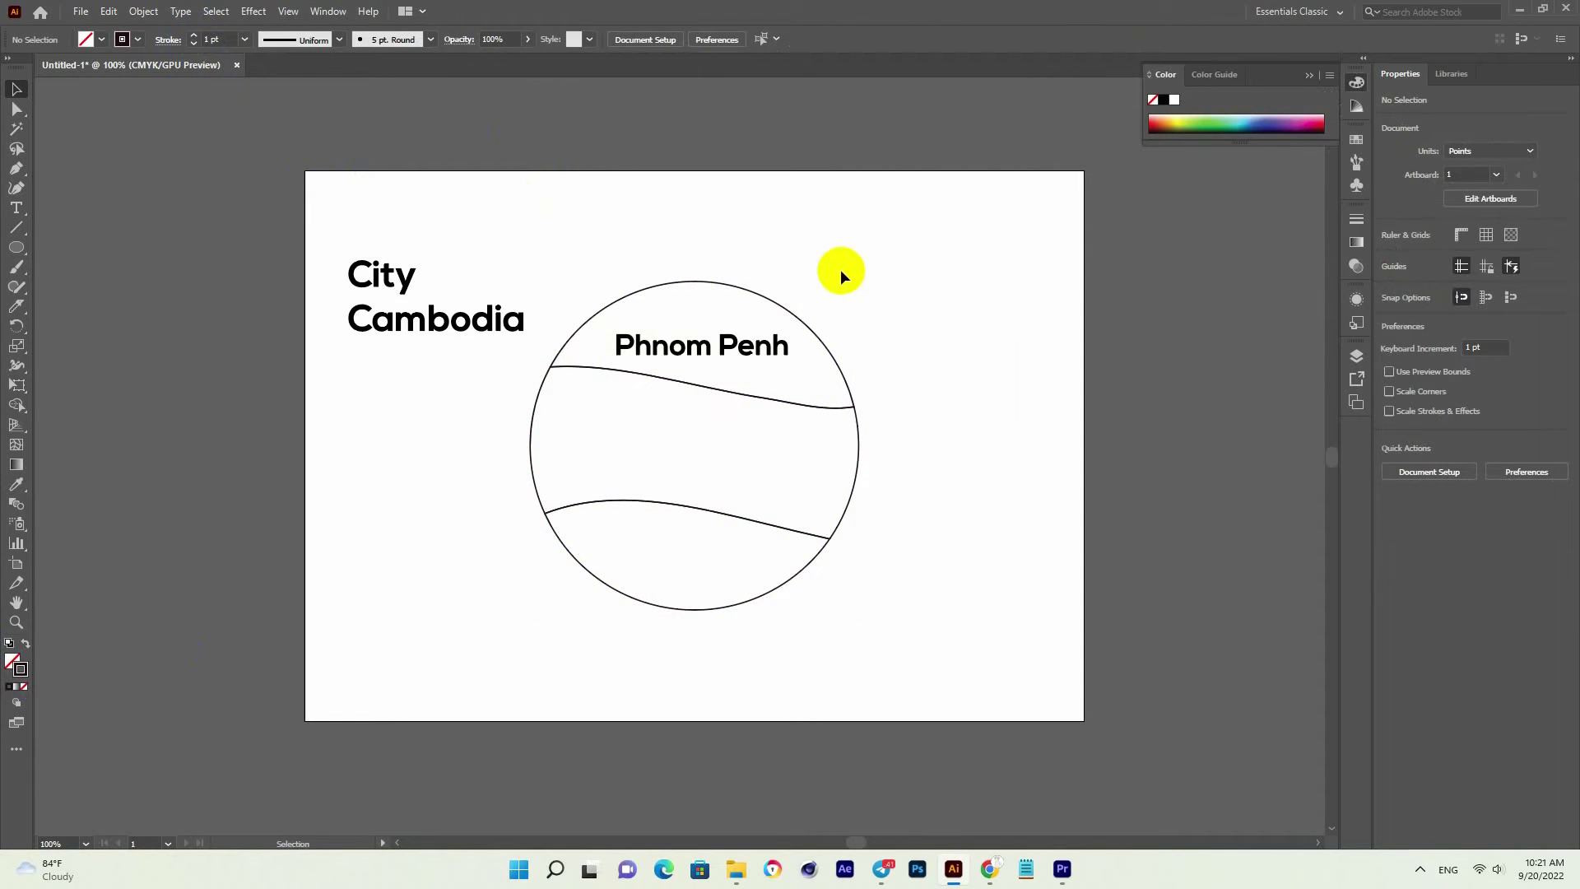
Warp the "Phnom Penh" letters into the circle's top band using Envelope Distort with Top Object.
click(638, 348)
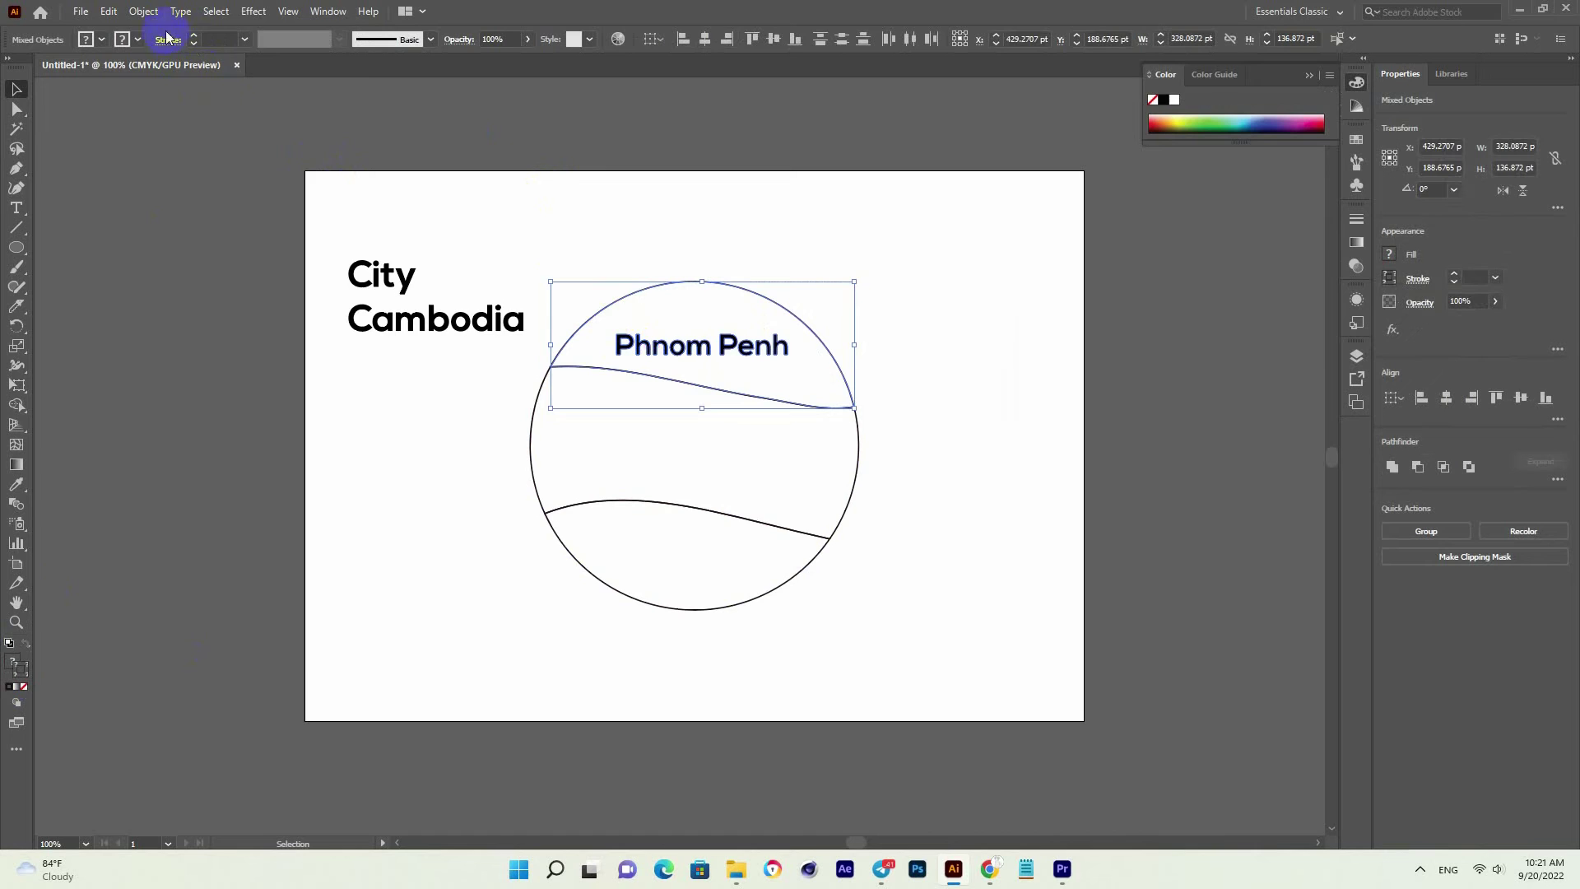
click(144, 11)
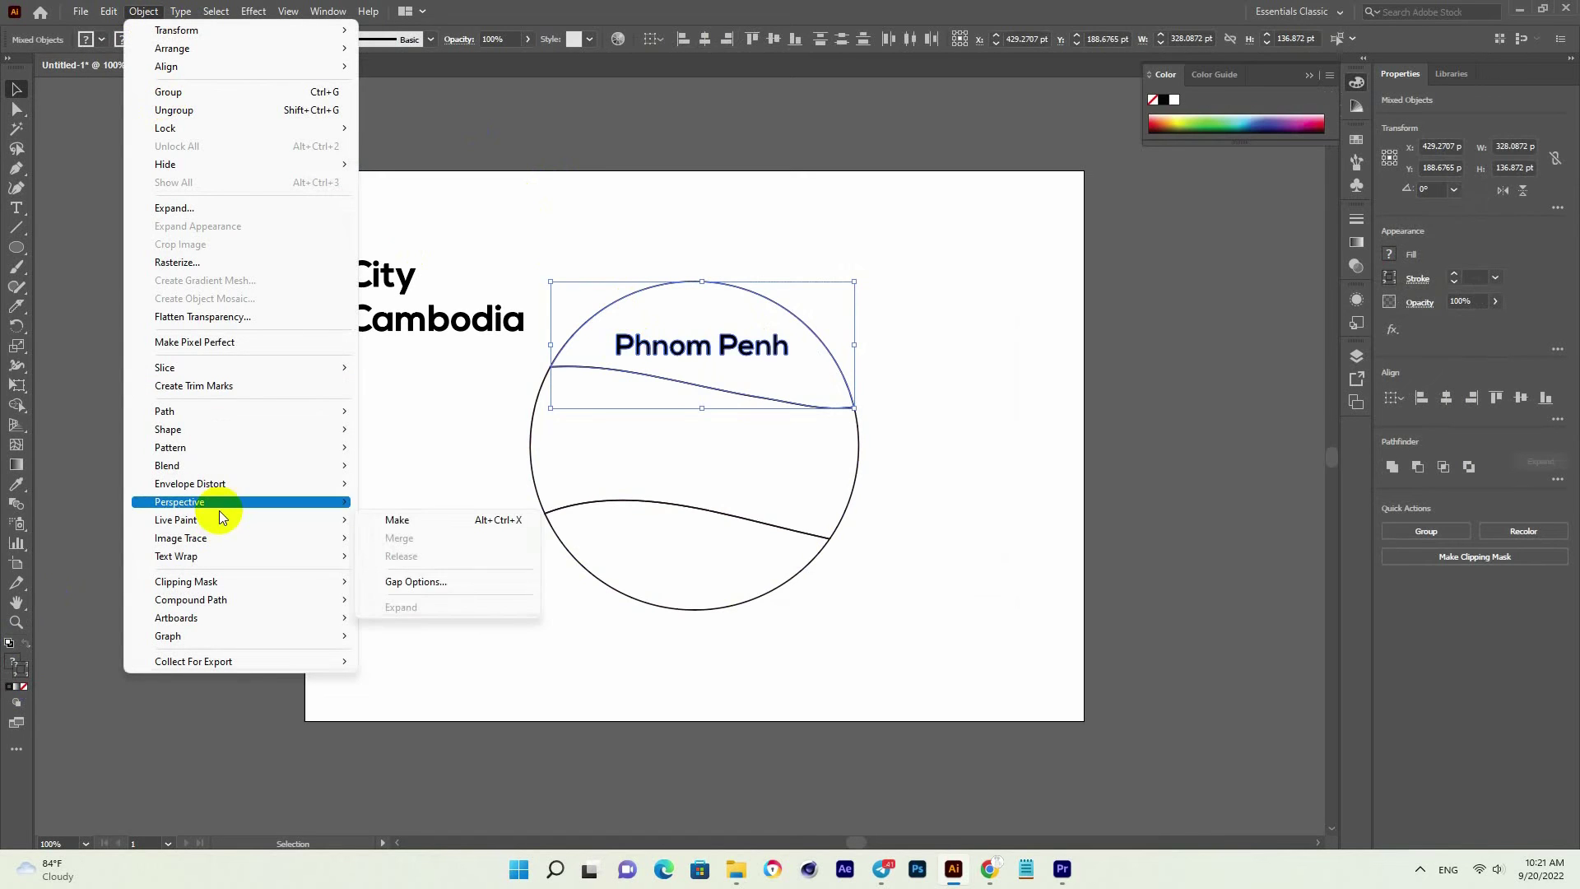
mouse_move(224, 491)
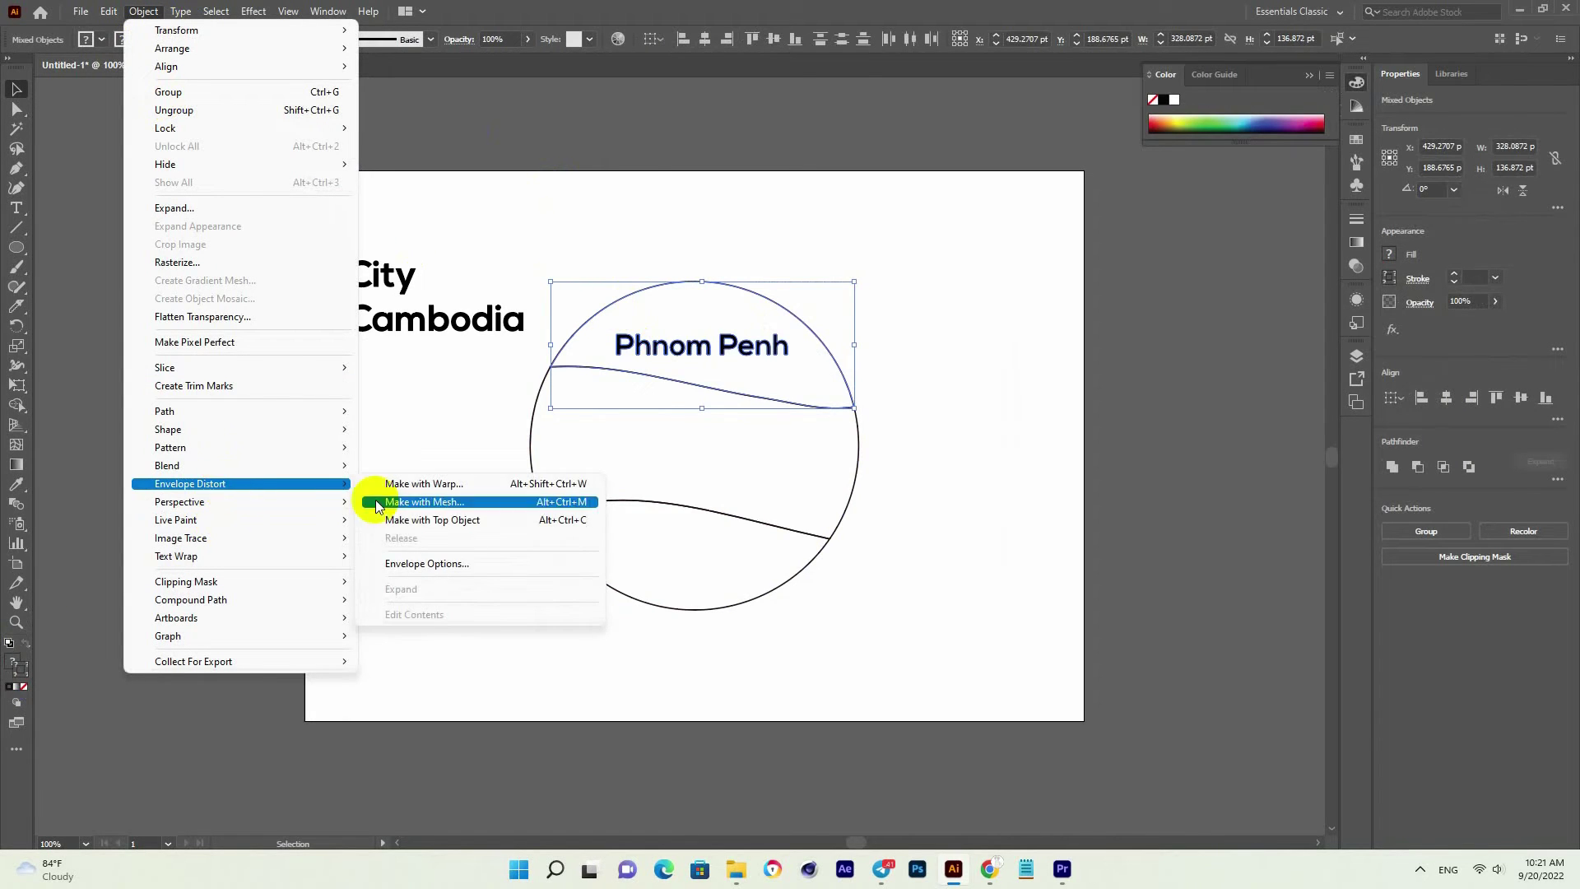
click(547, 521)
click(944, 459)
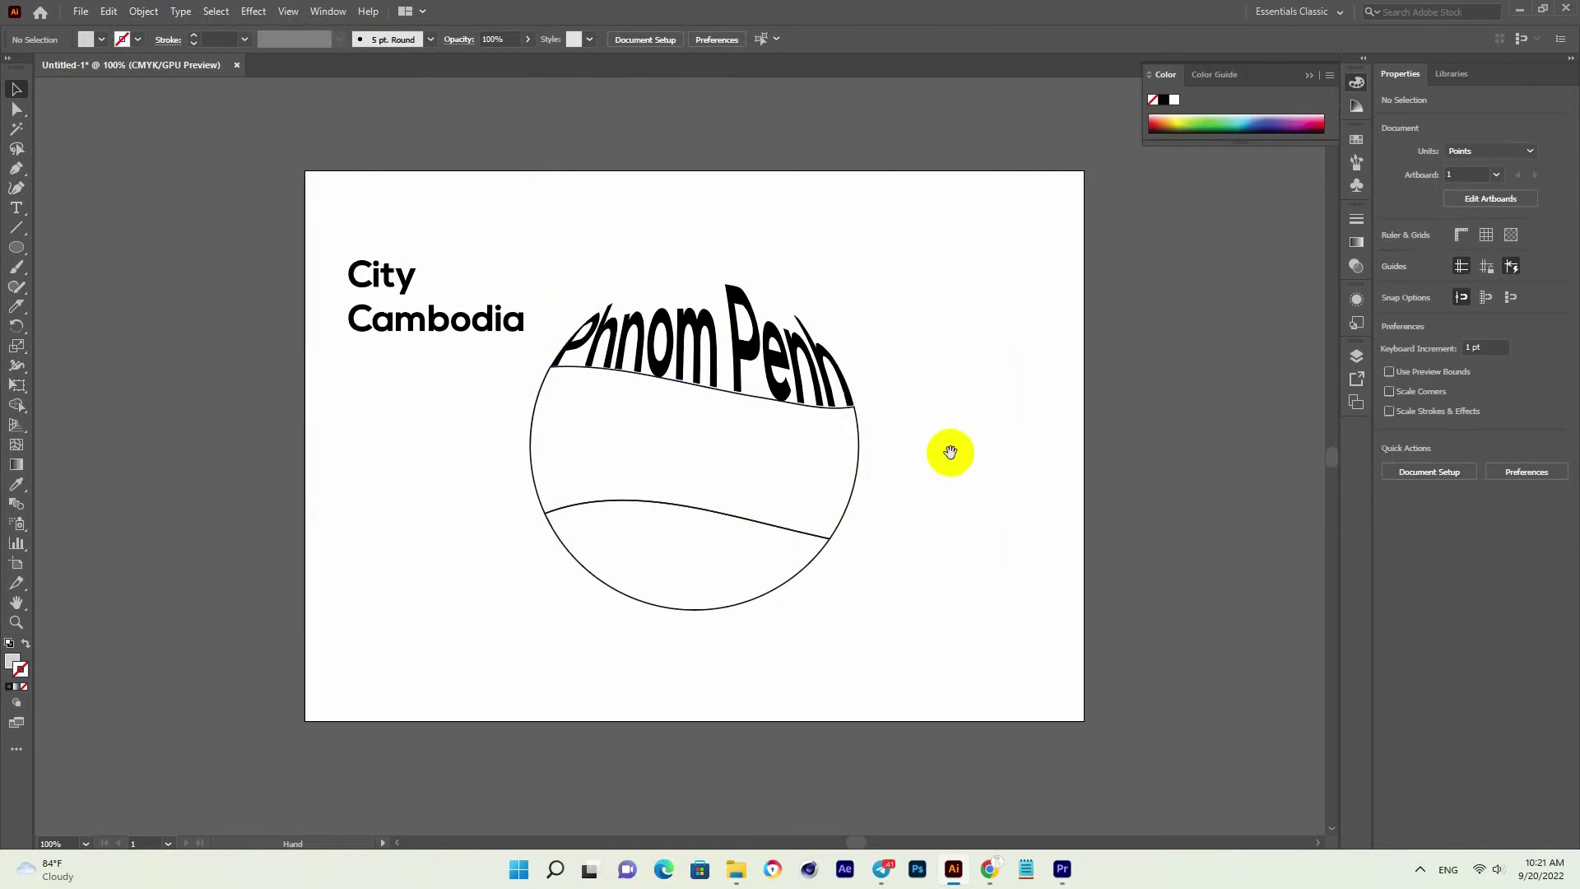
Move the "City" letters into the circle's middle band and enlarge them.
scroll(946, 454, up, 1)
click(404, 292)
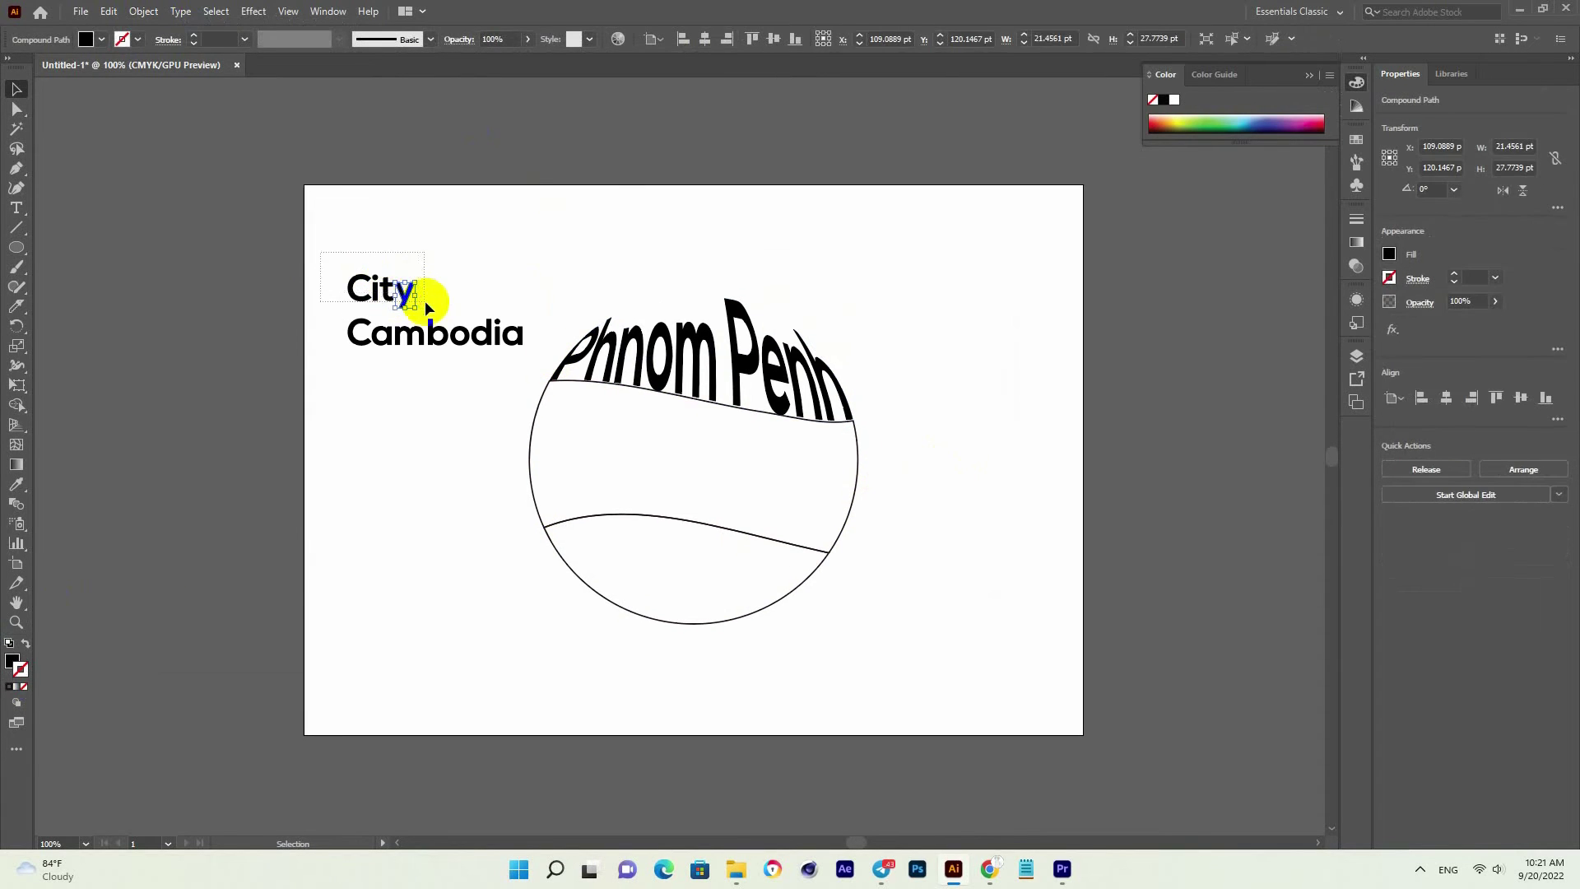
click(363, 288)
drag(381, 298, 778, 500)
click(887, 504)
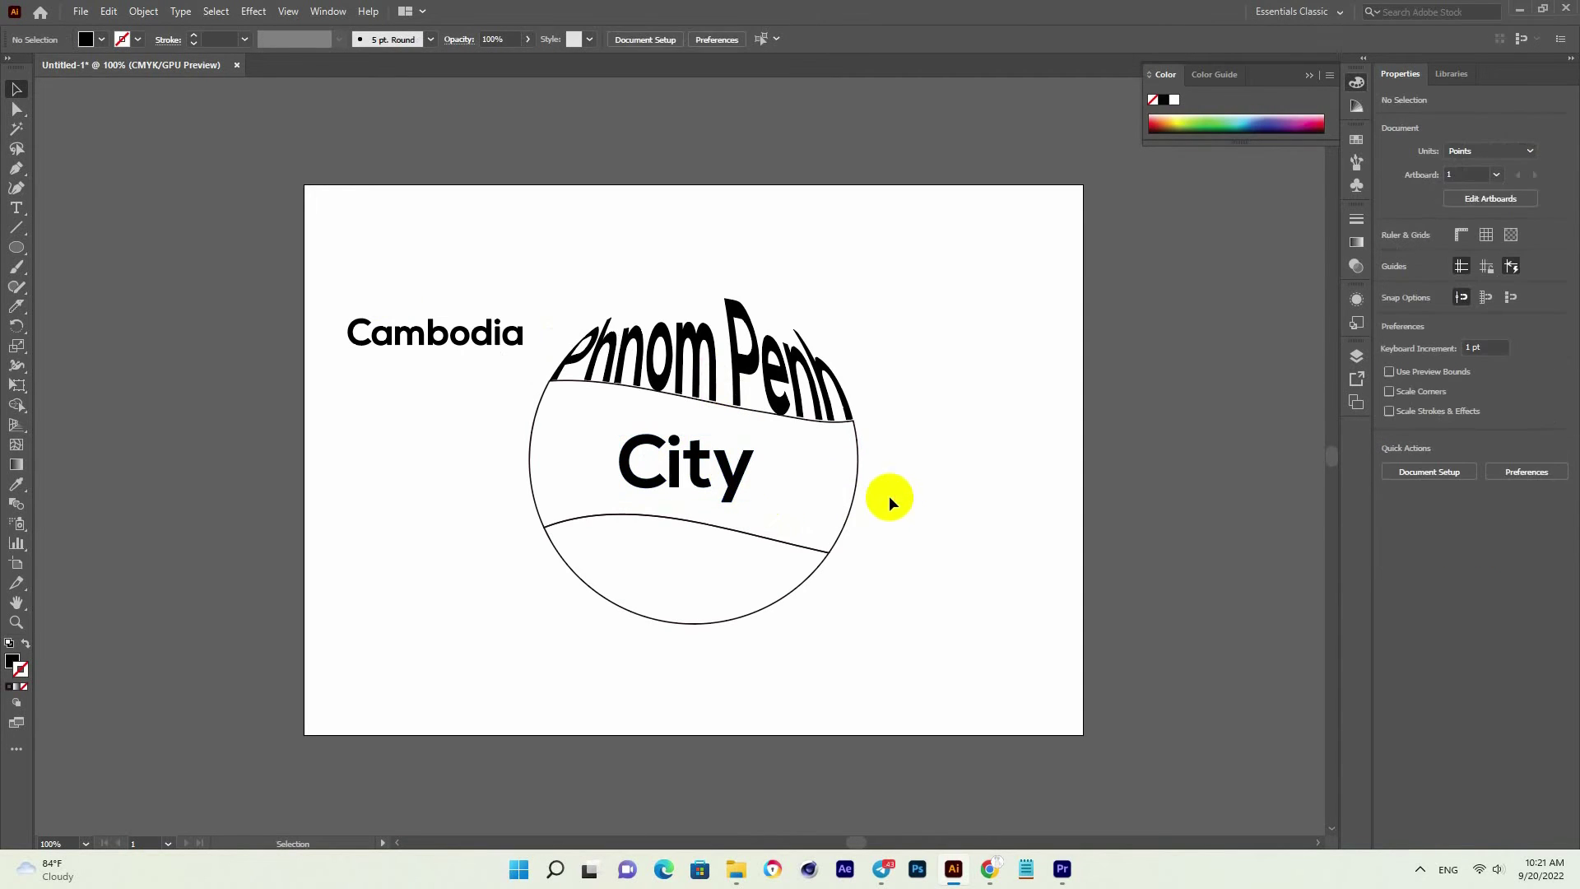
Try Envelope Distort with Top Object on the "City" letters and the circle's middle band.
click(723, 465)
drag(901, 508, 532, 424)
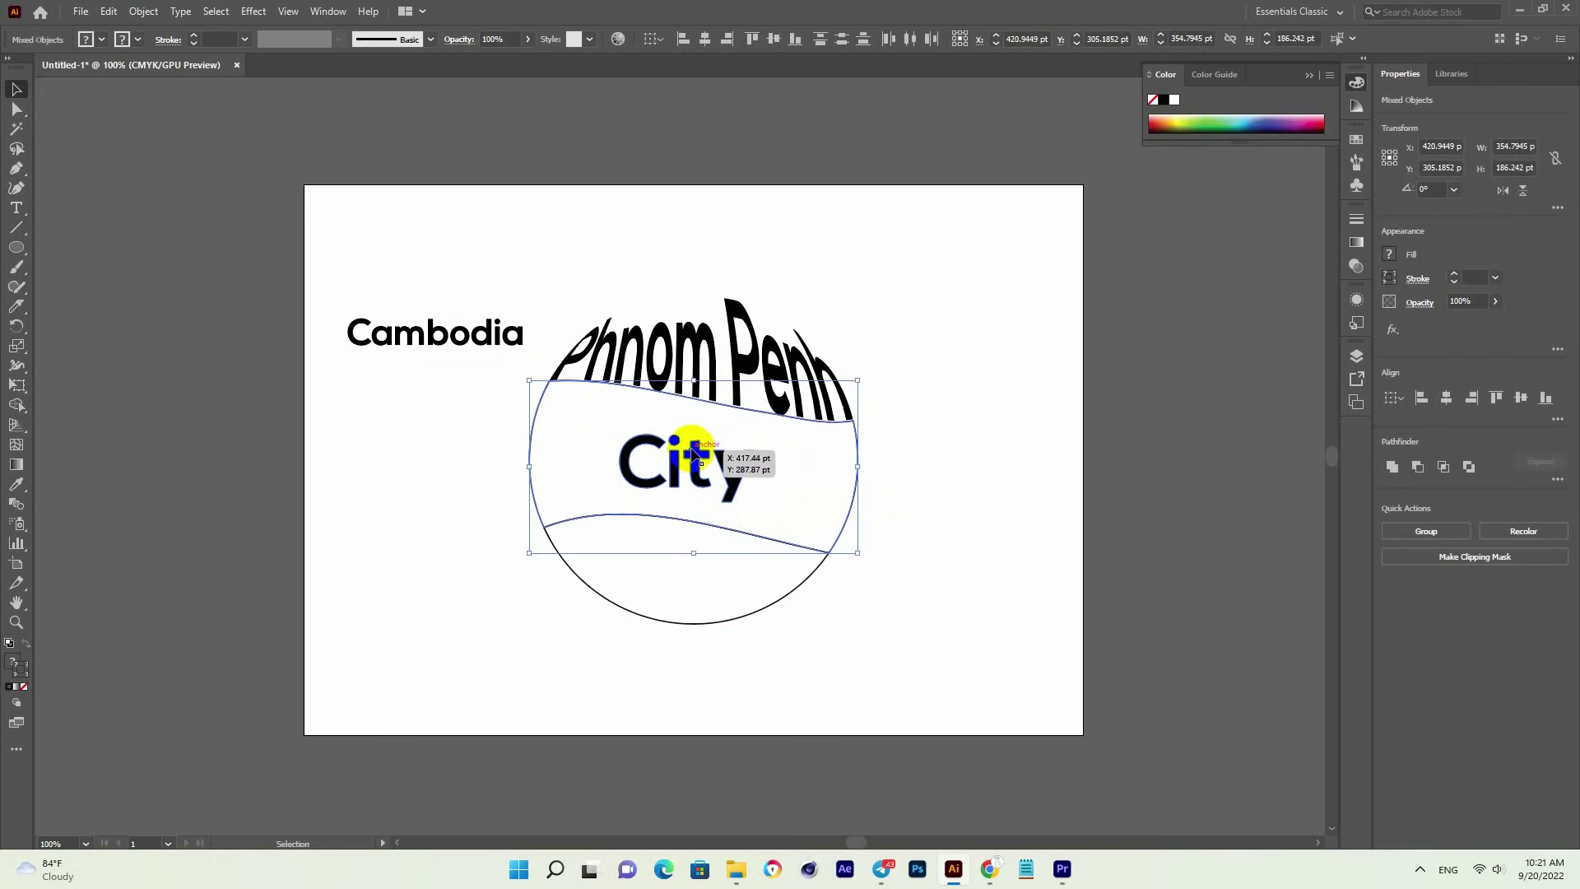
click(144, 11)
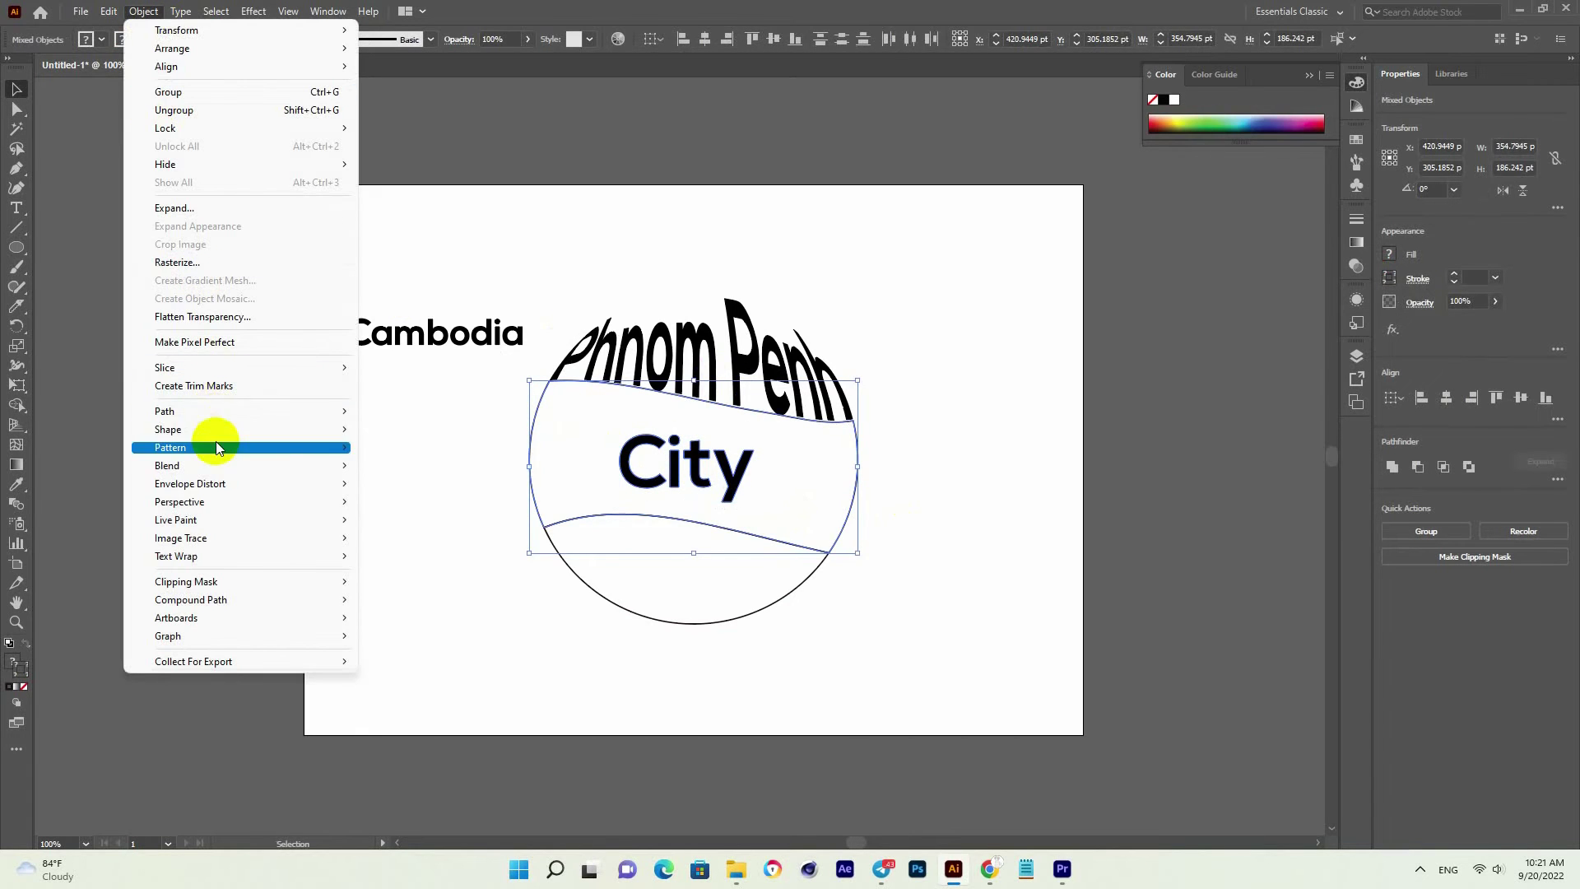
mouse_move(211, 483)
click(441, 519)
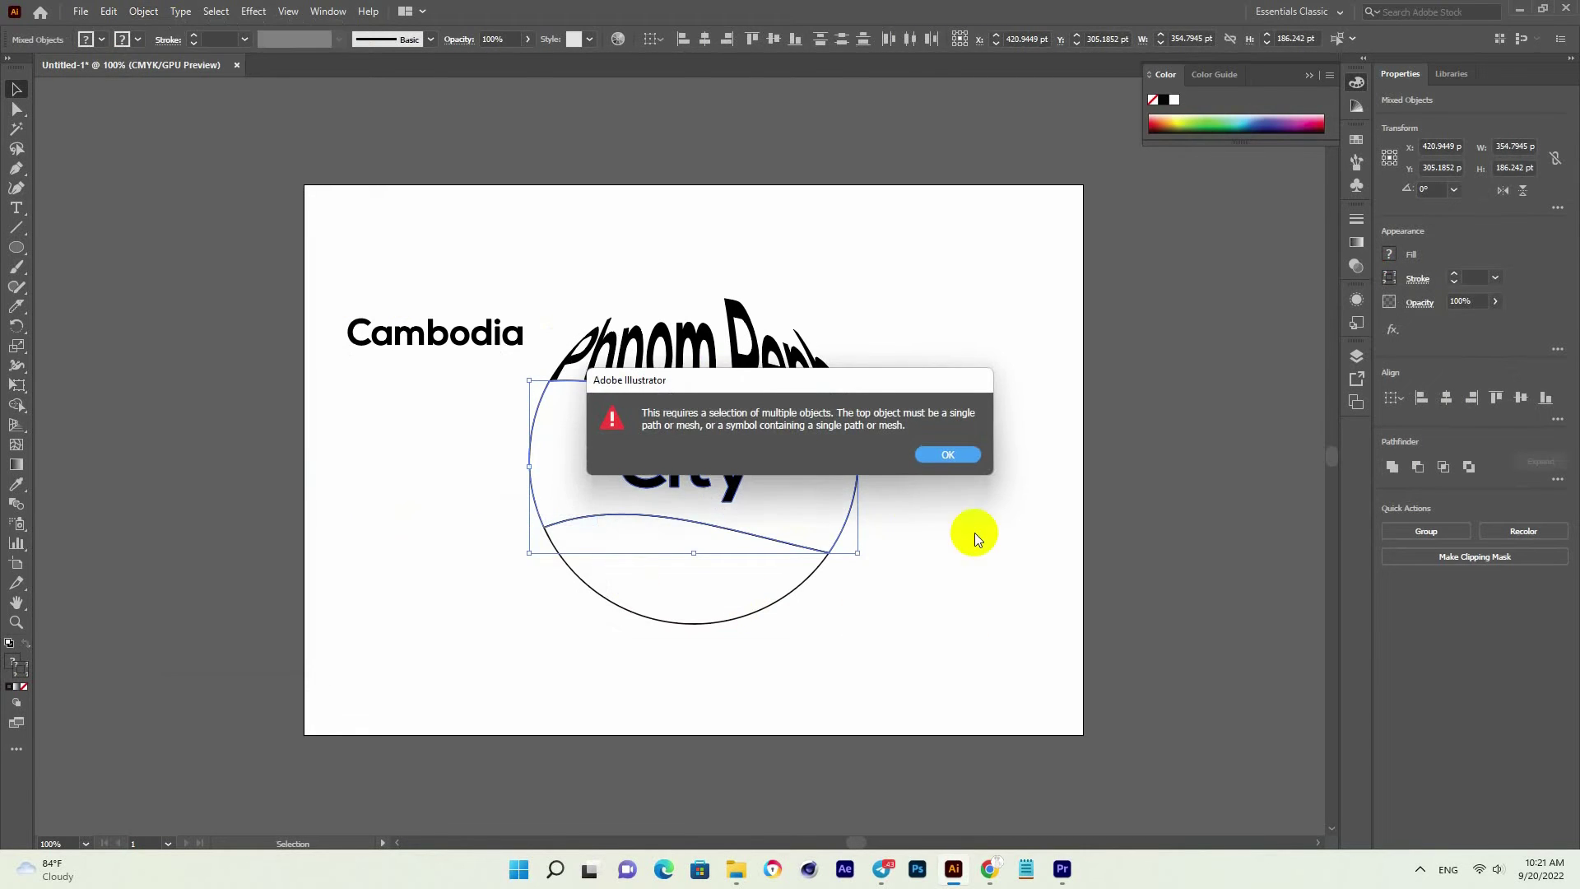
click(965, 456)
click(881, 525)
Bring the circle's middle band to the front, above the "City" letters.
click(850, 504)
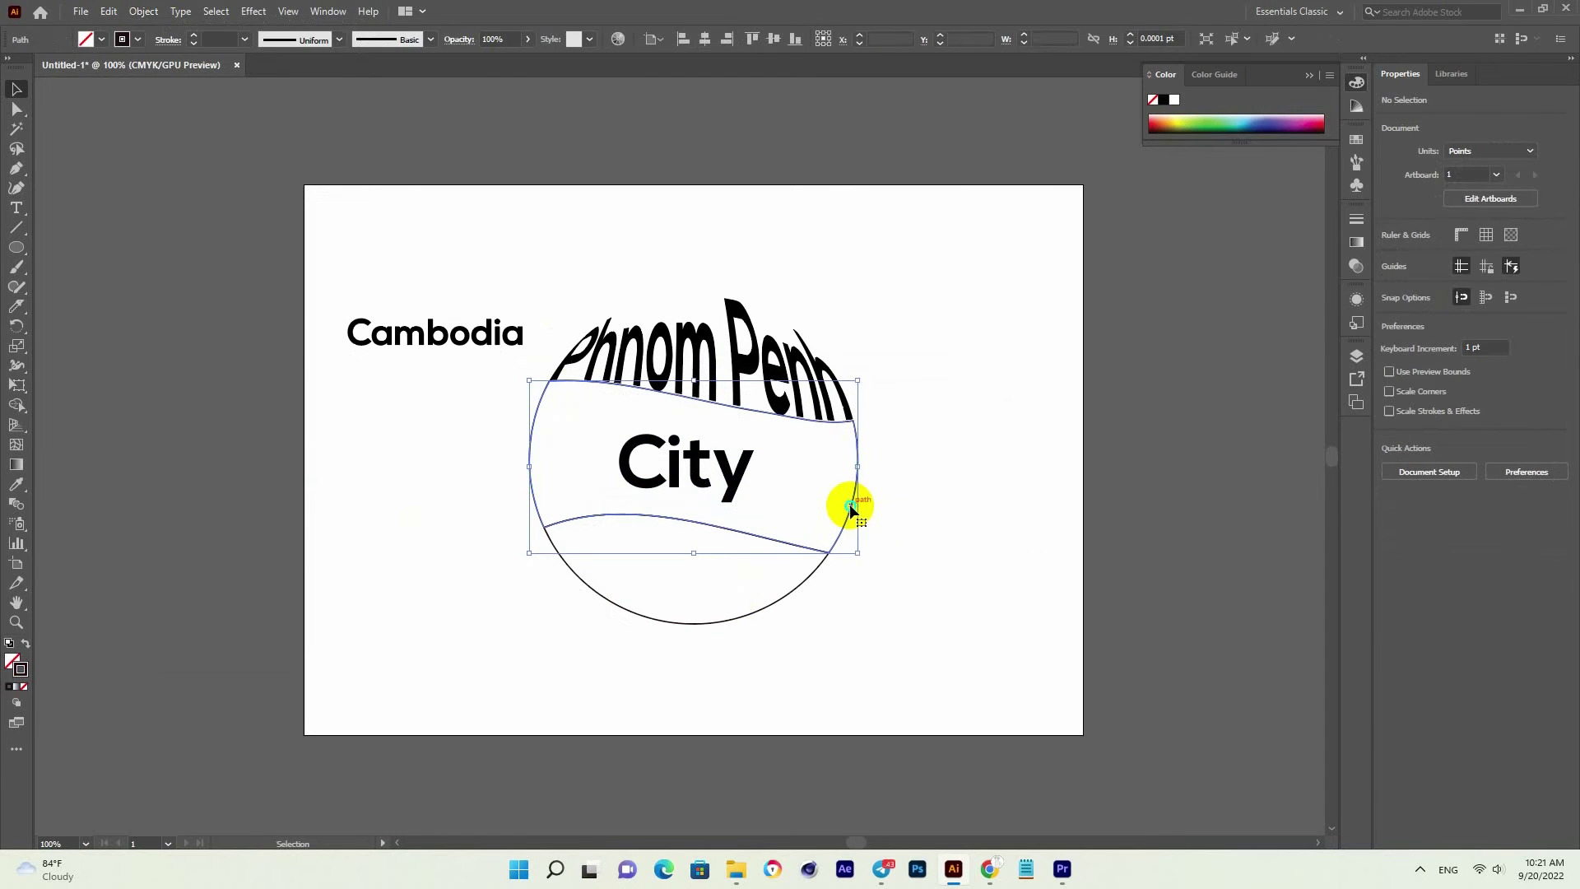
right_click(850, 504)
click(1056, 423)
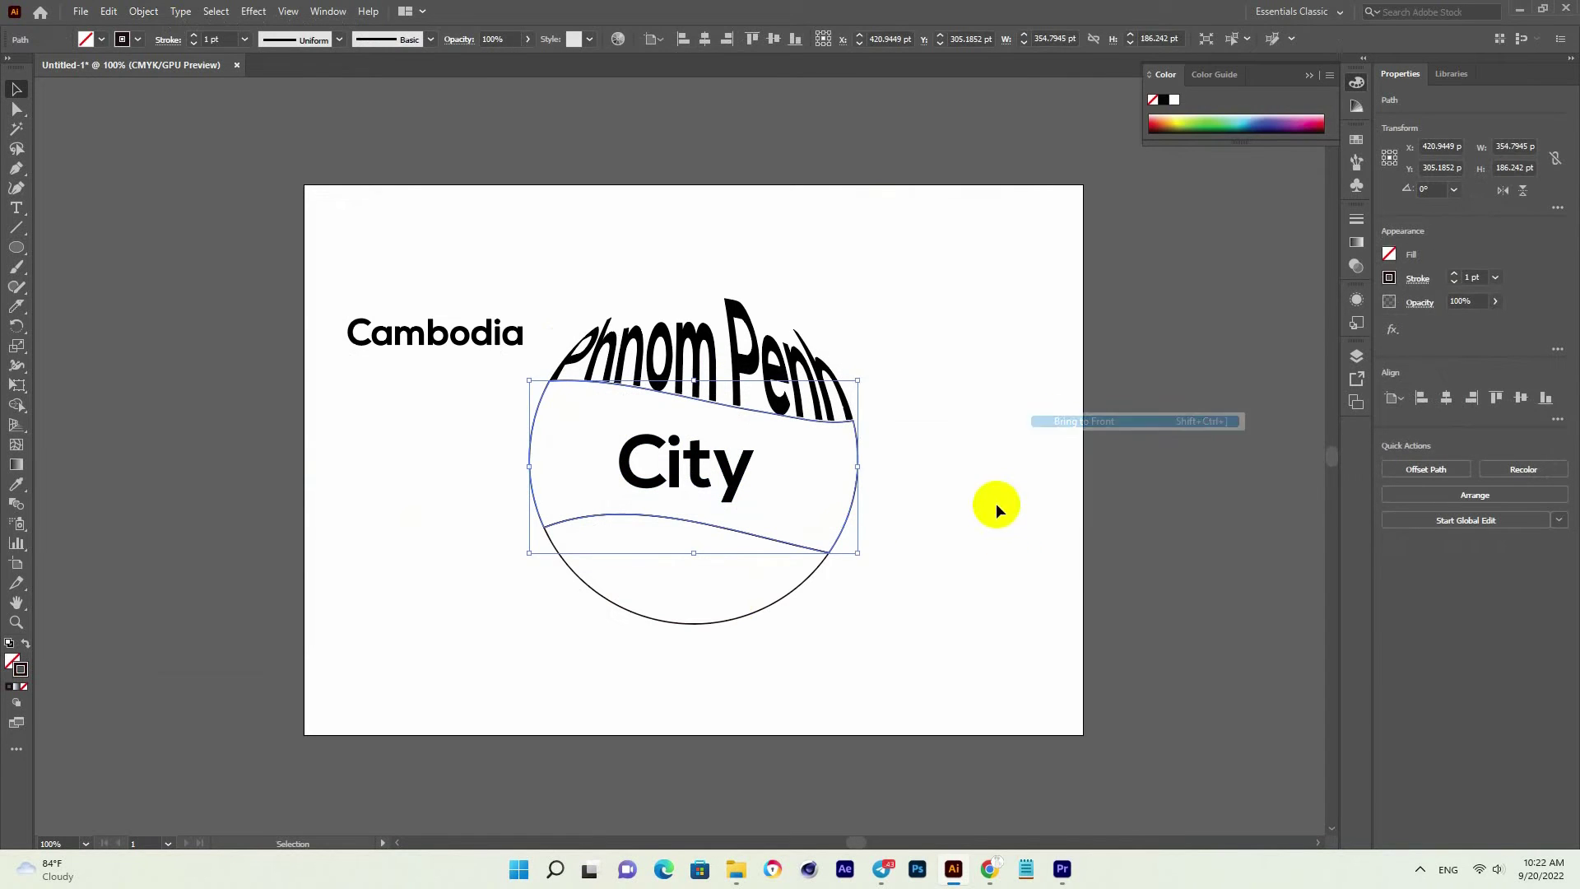
Select only the "City" letters and the middle band and apply Envelope Distort with Top Object.
shift+click(529, 416)
drag(464, 412, 744, 463)
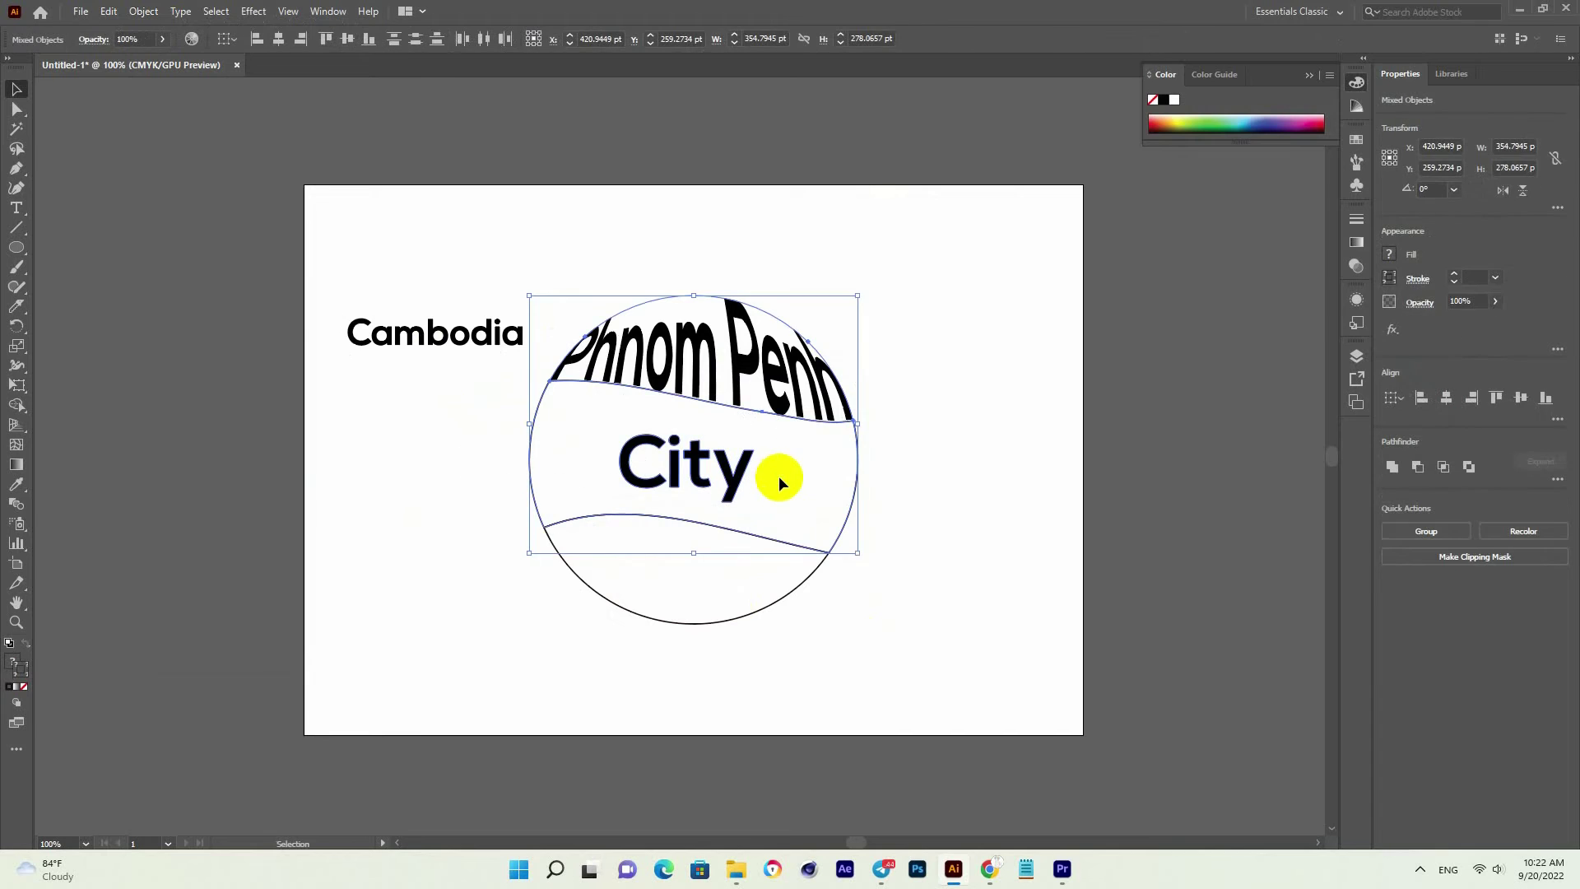
click(907, 498)
drag(896, 498, 729, 470)
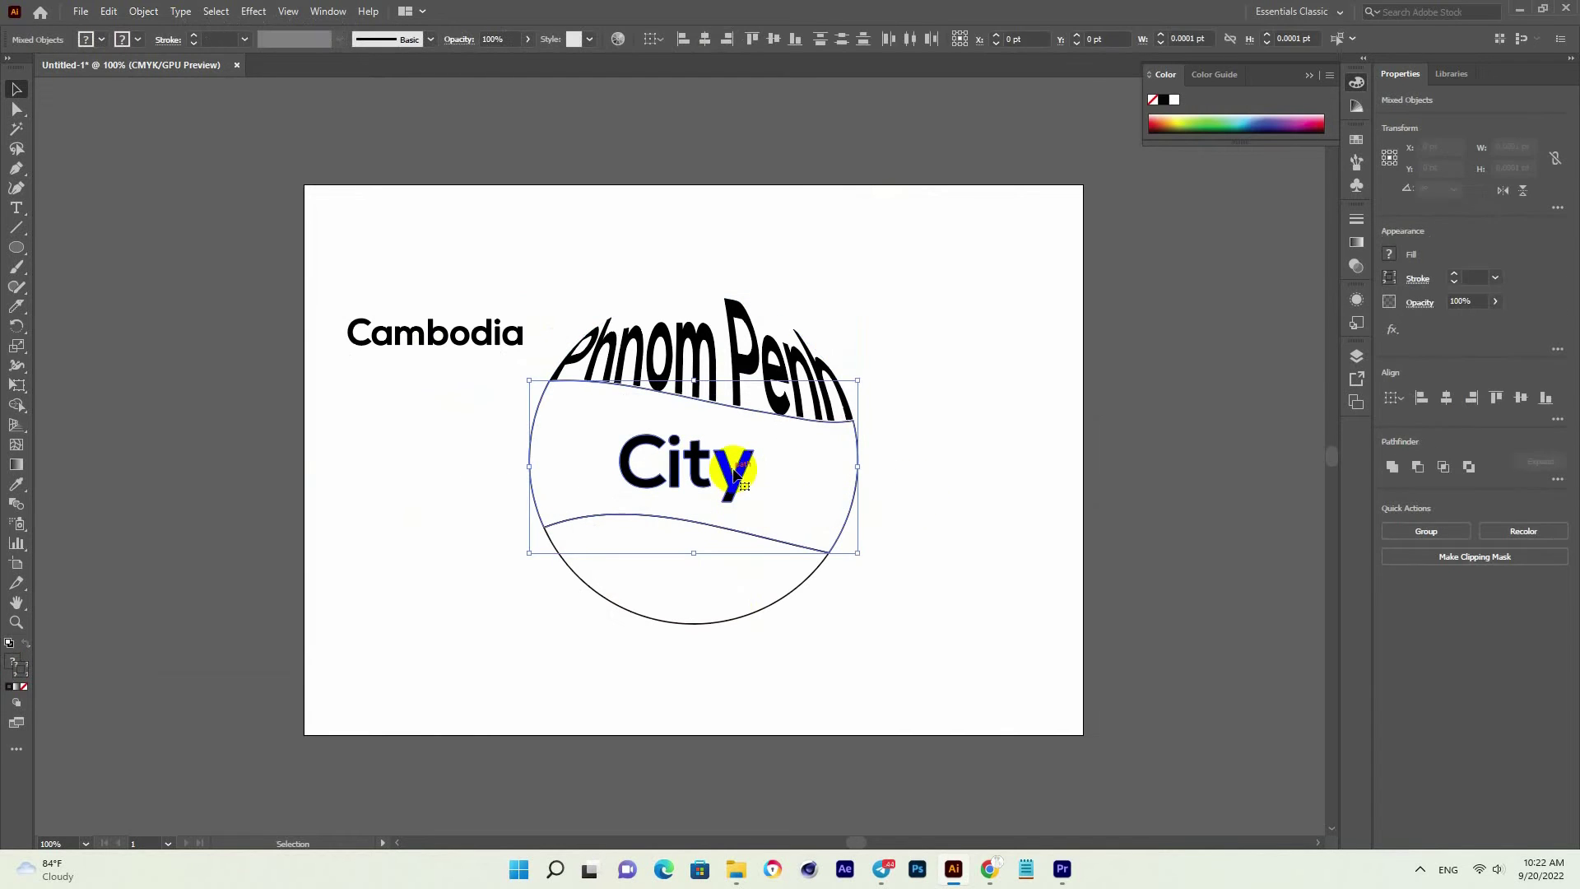
click(143, 10)
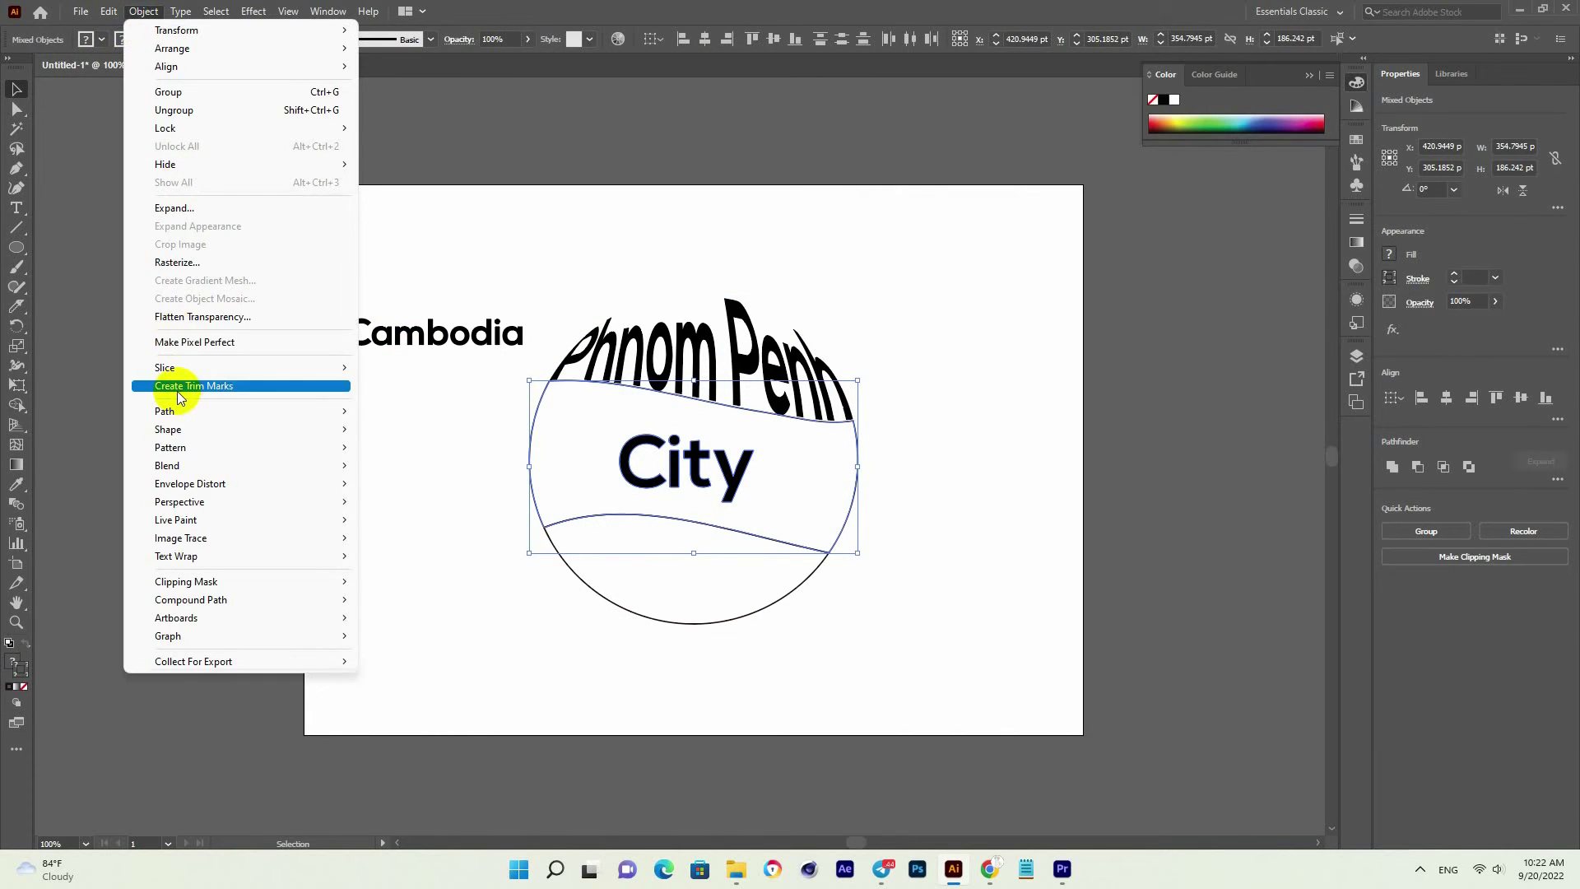
mouse_move(211, 484)
click(492, 527)
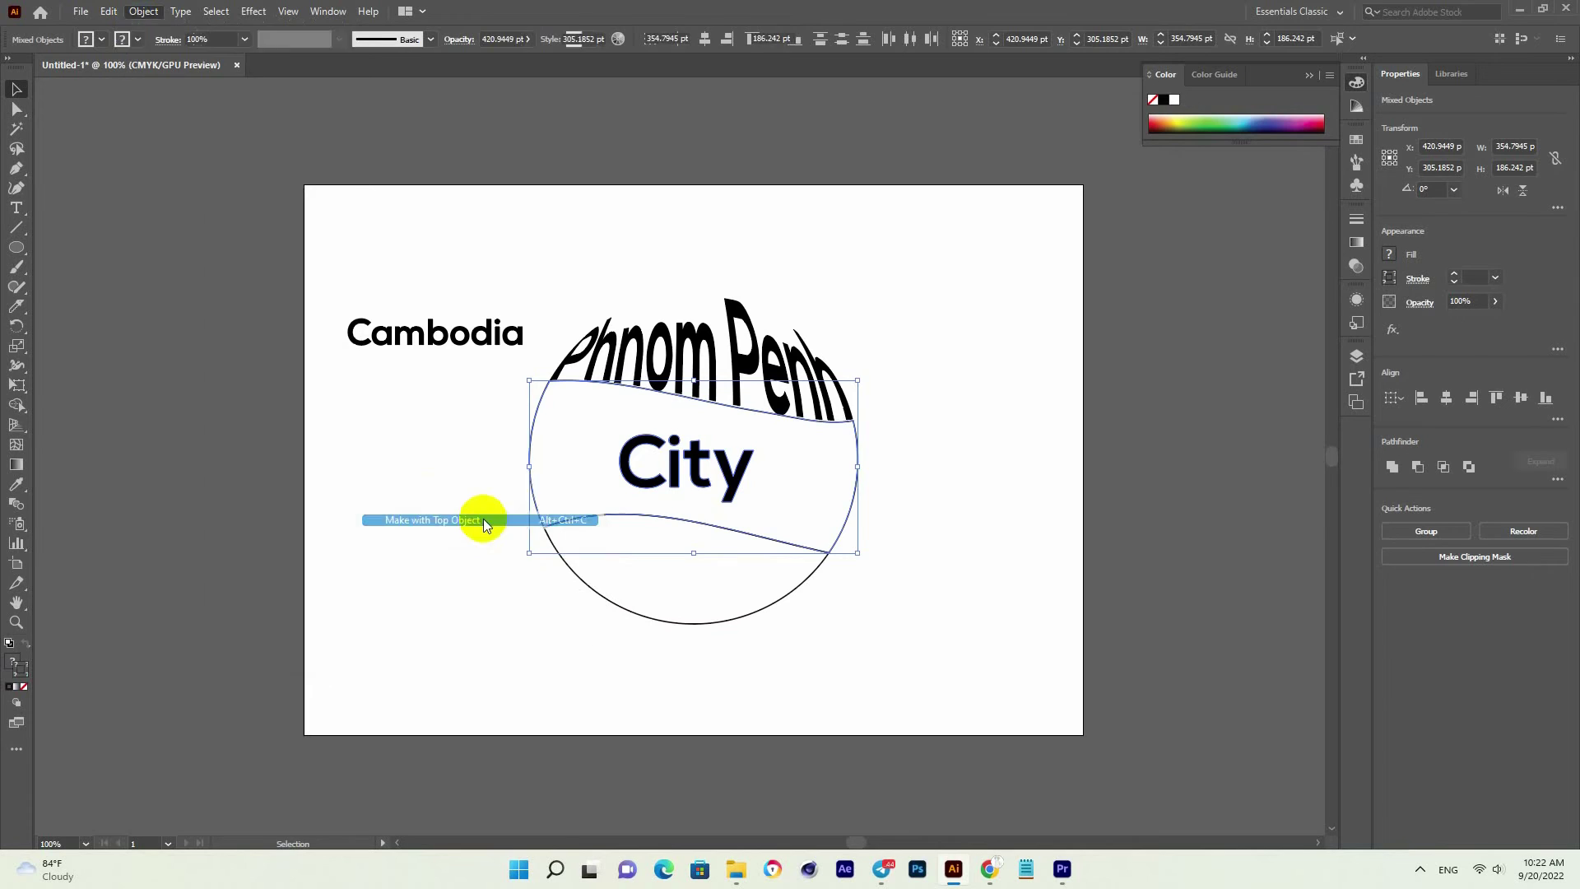
Move the "Cambodia" letters into the circle's bottom band and bring that band to the front.
click(423, 496)
drag(324, 302, 755, 580)
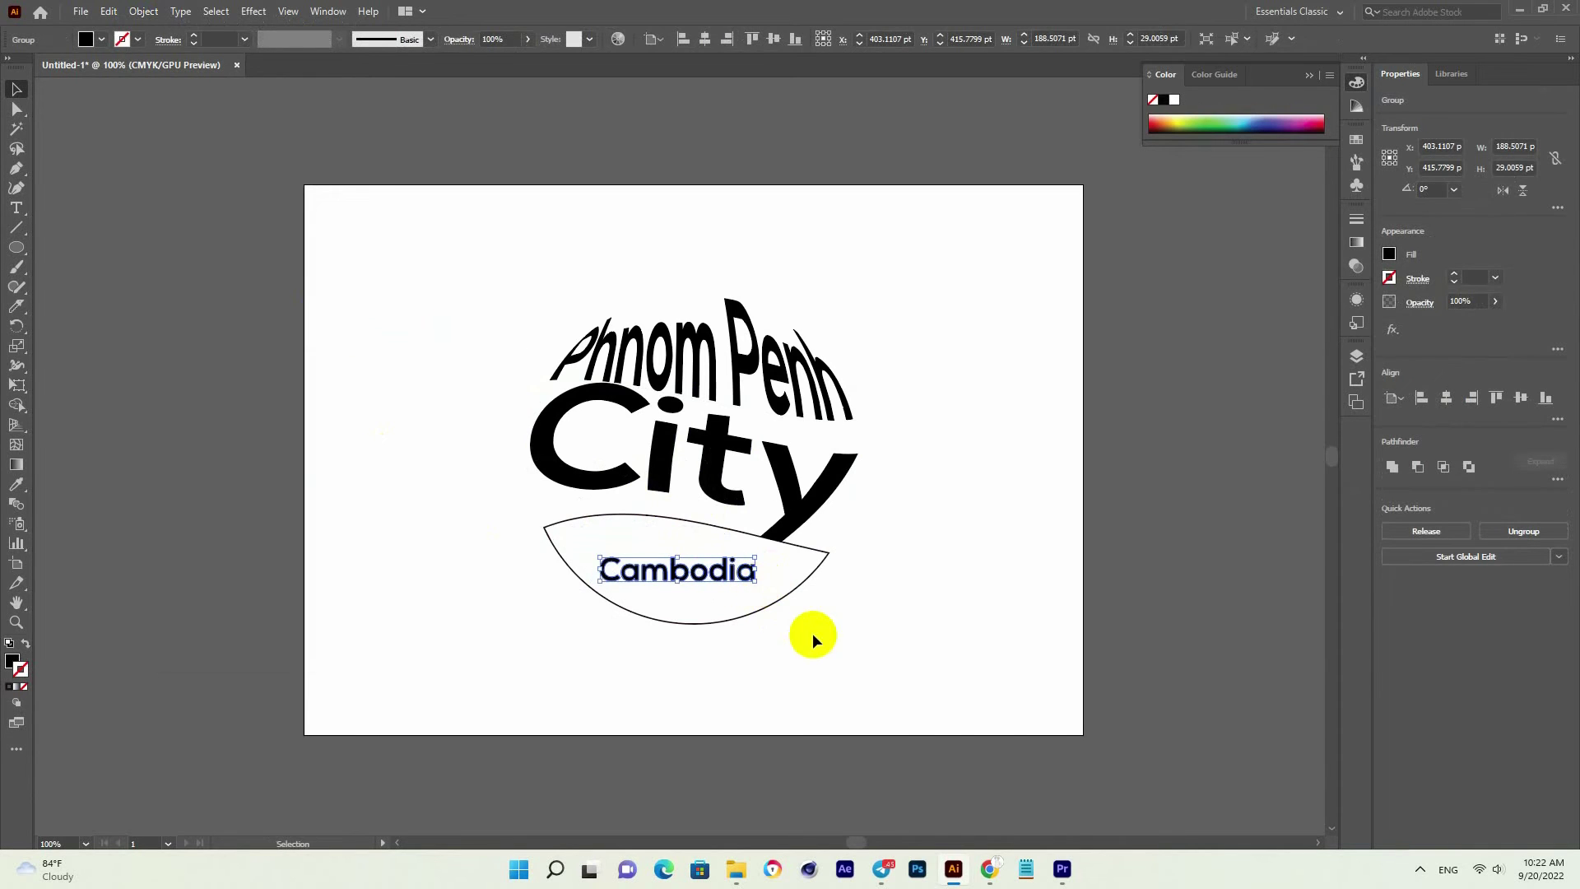
click(740, 637)
click(673, 622)
right_click(755, 623)
mouse_move(880, 544)
click(991, 537)
Warp the "Cambodia" letters into the circle's bottom band using Envelope Distort with Top Object.
drag(840, 696, 635, 576)
click(144, 12)
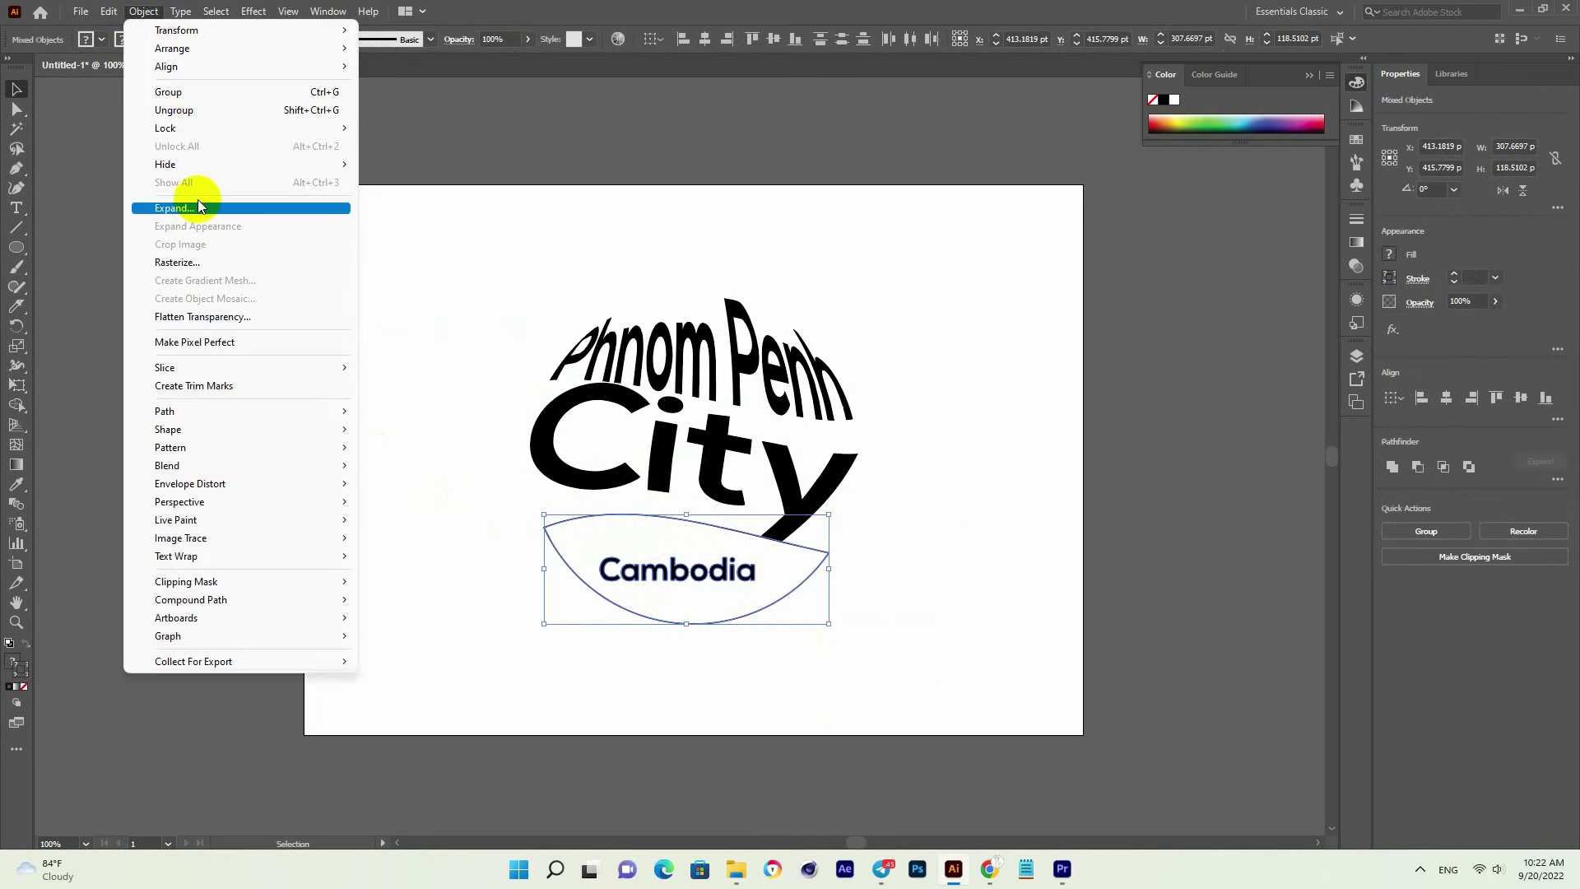
click(260, 486)
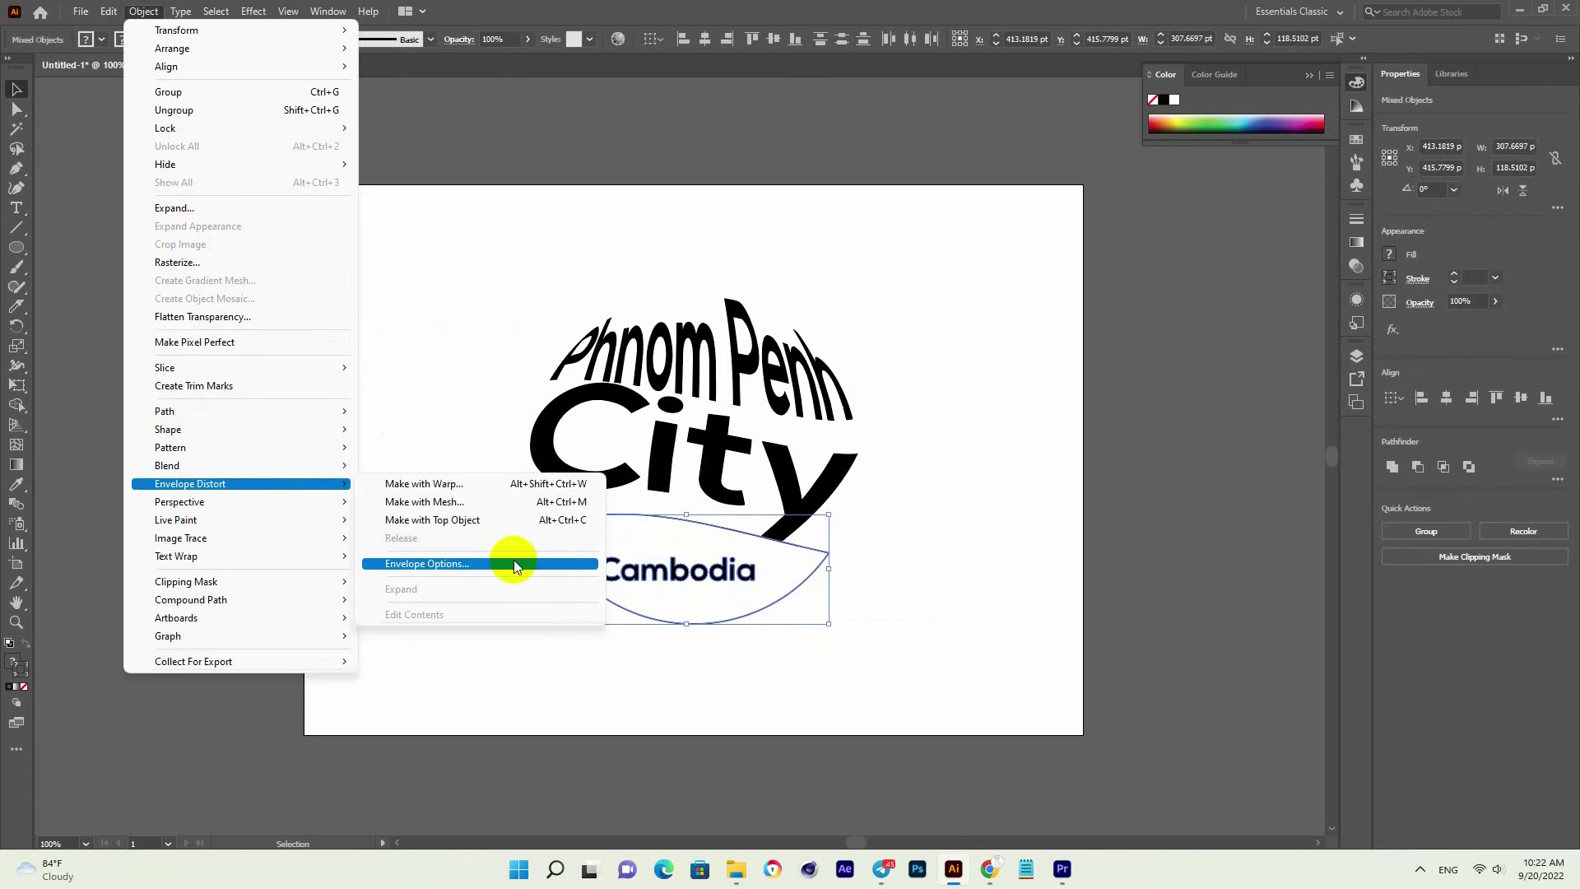
click(510, 520)
click(913, 568)
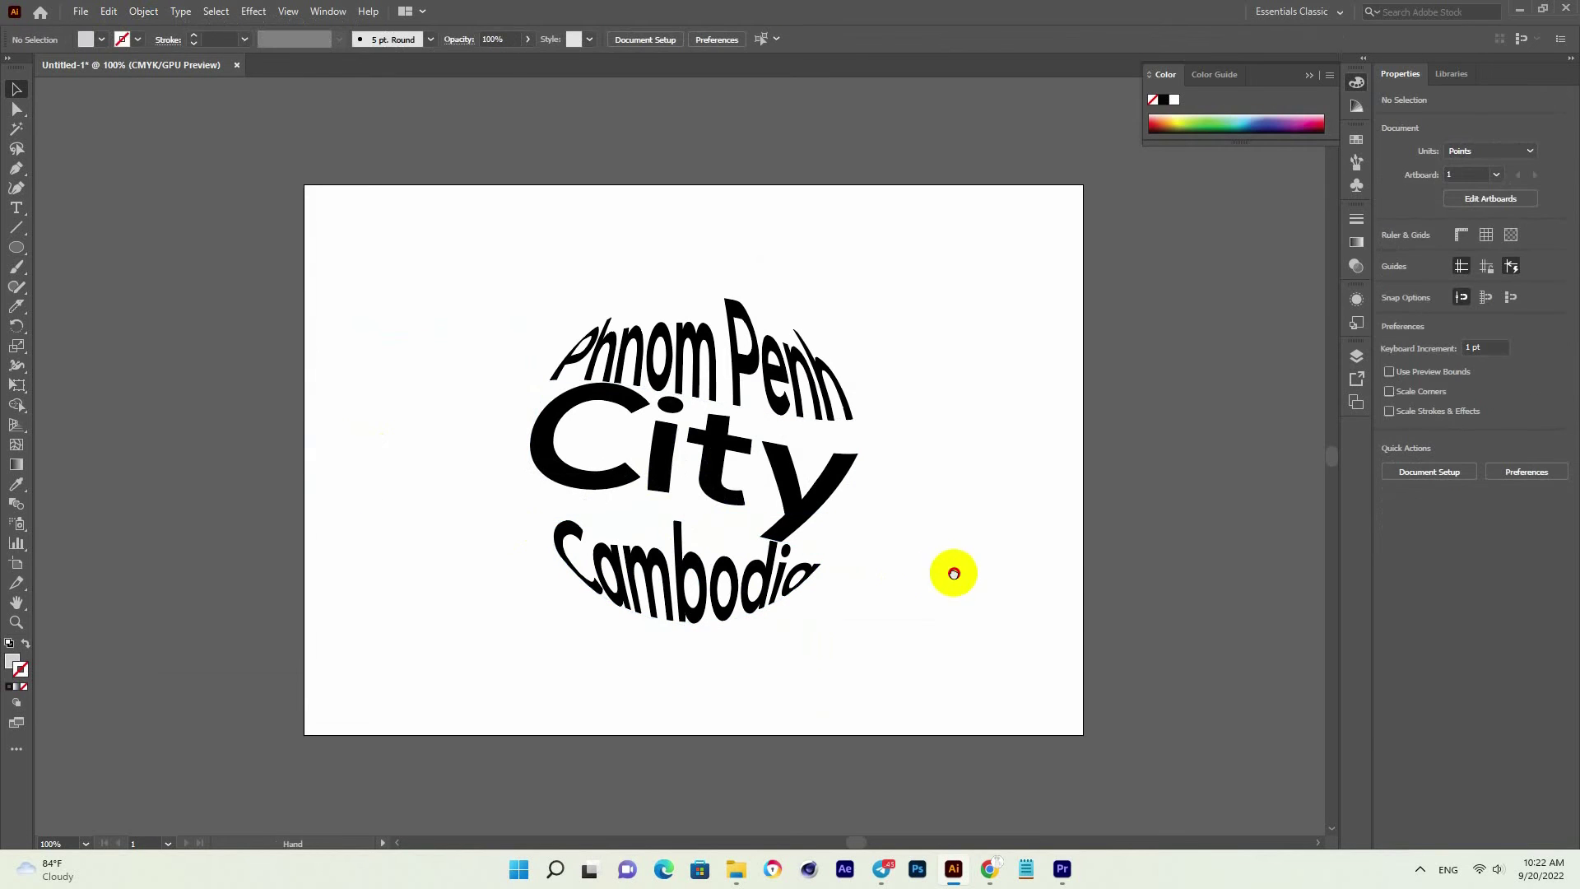
Expand the three warped words together, with Object and Fill enabled.
drag(494, 264, 905, 650)
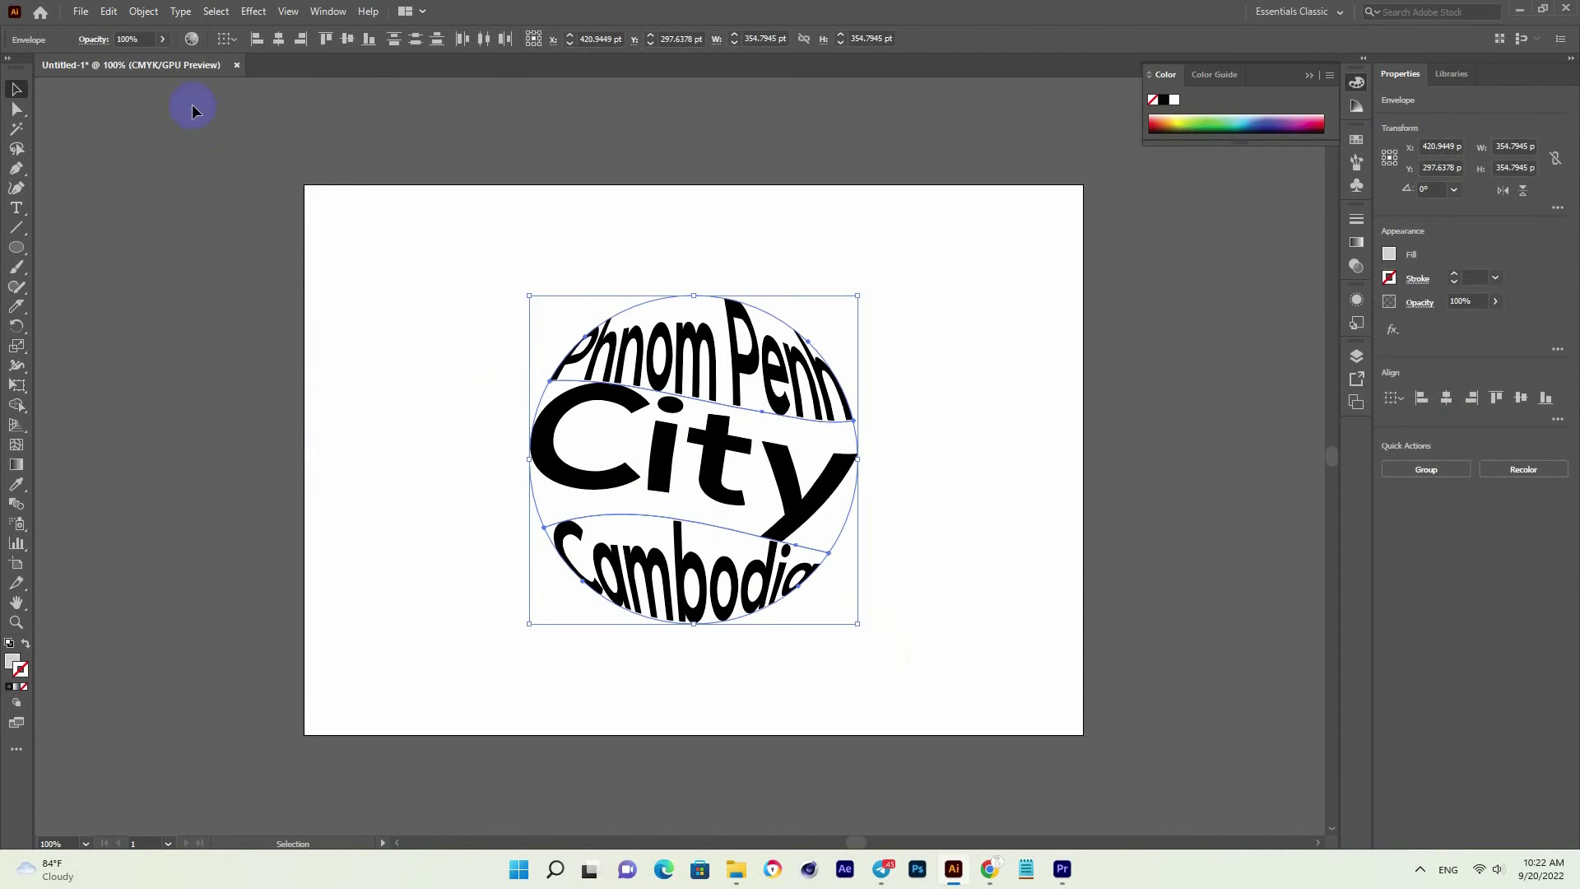
click(148, 12)
click(176, 206)
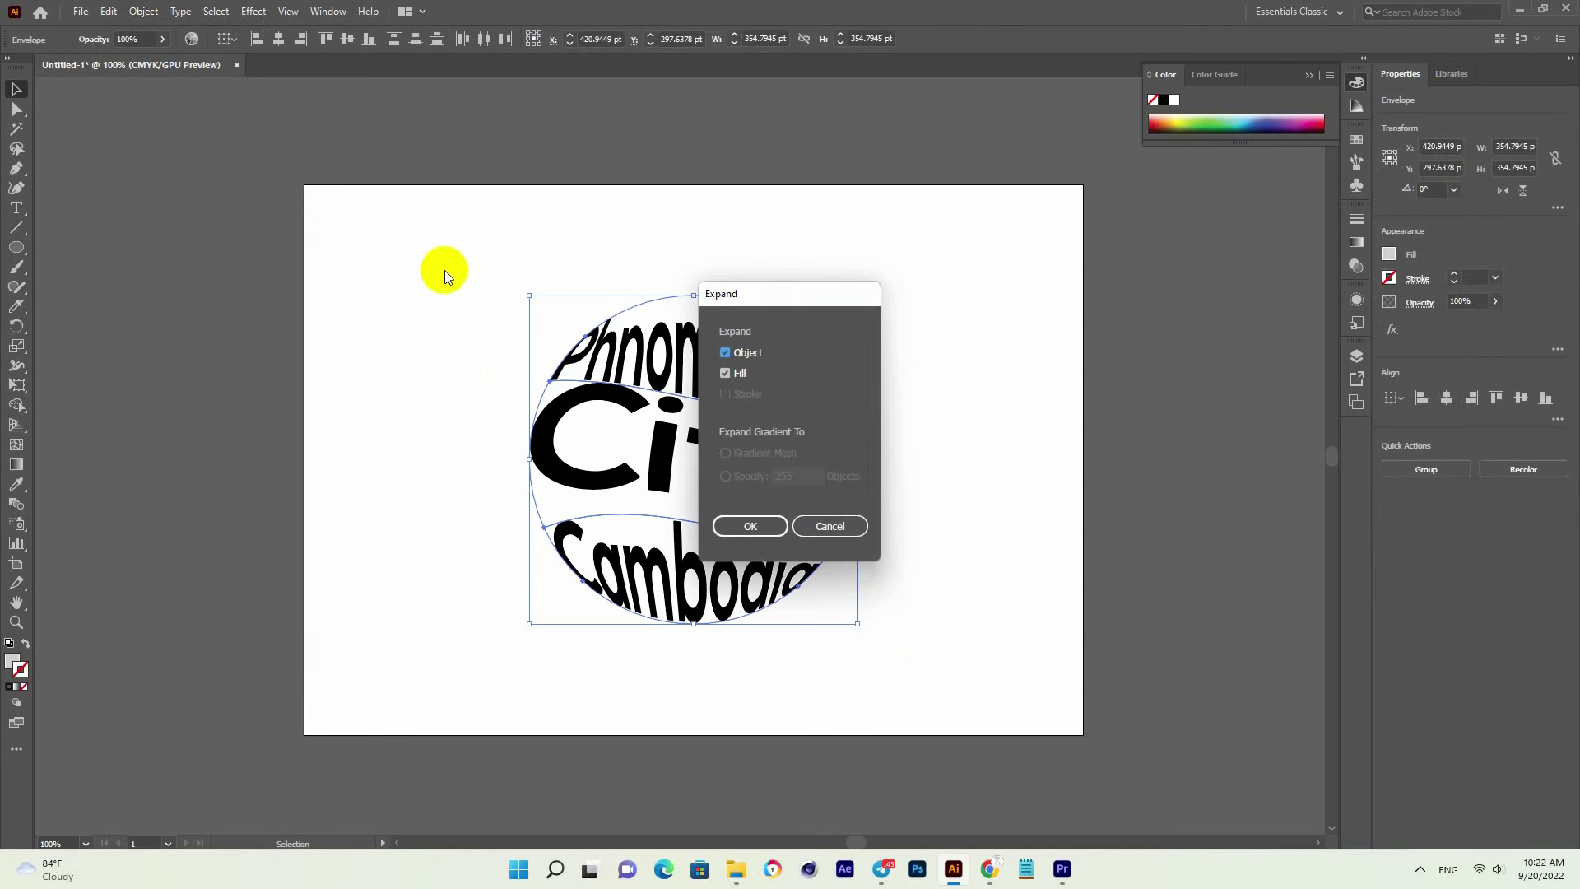
key(alt)
click(767, 527)
click(946, 551)
Duplicate the whole circular text design and place the copy beside the original, partly off the artboard's right edge.
scroll(955, 531, right, 1)
drag(426, 253, 821, 629)
drag(781, 547, 1226, 617)
scroll(1074, 547, up, 1)
Select the original circular text design on the artboard and fill it red.
drag(444, 275, 864, 673)
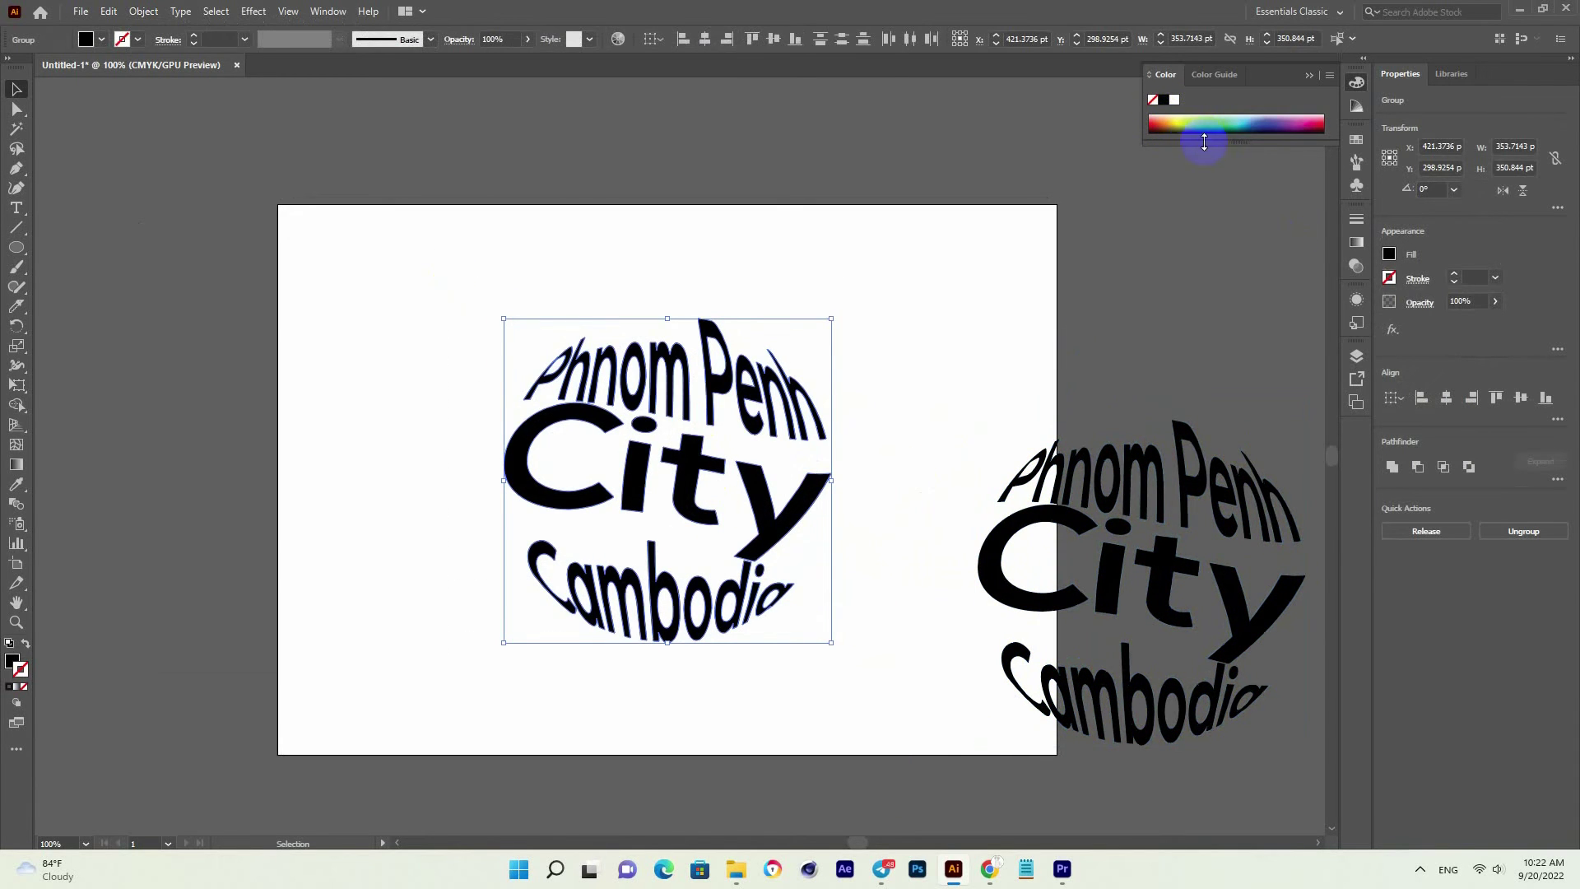
click(1215, 75)
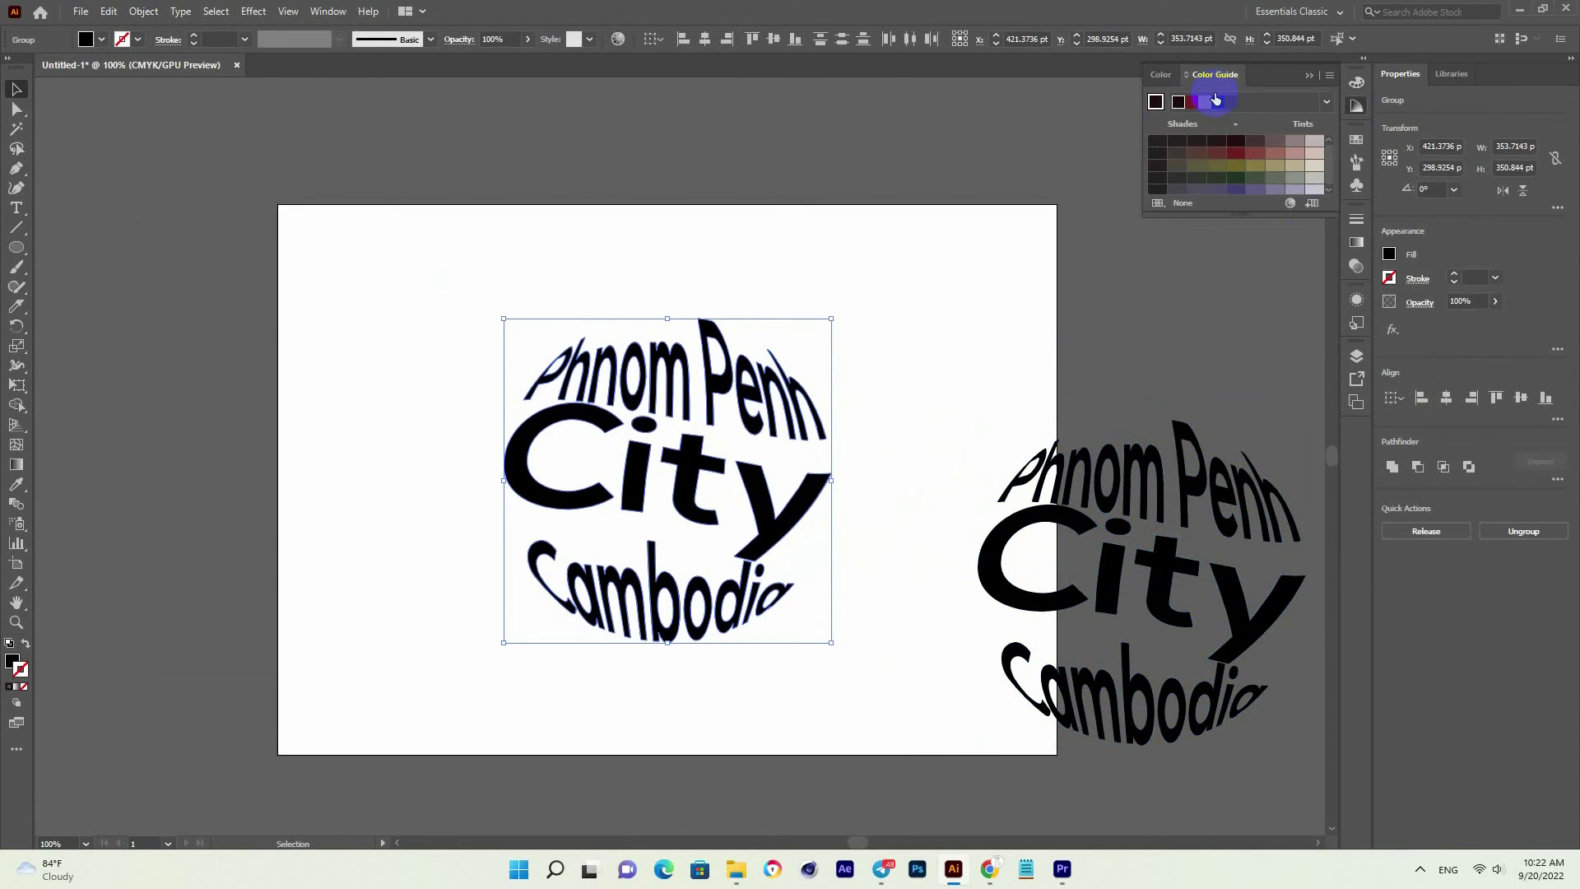
click(1163, 75)
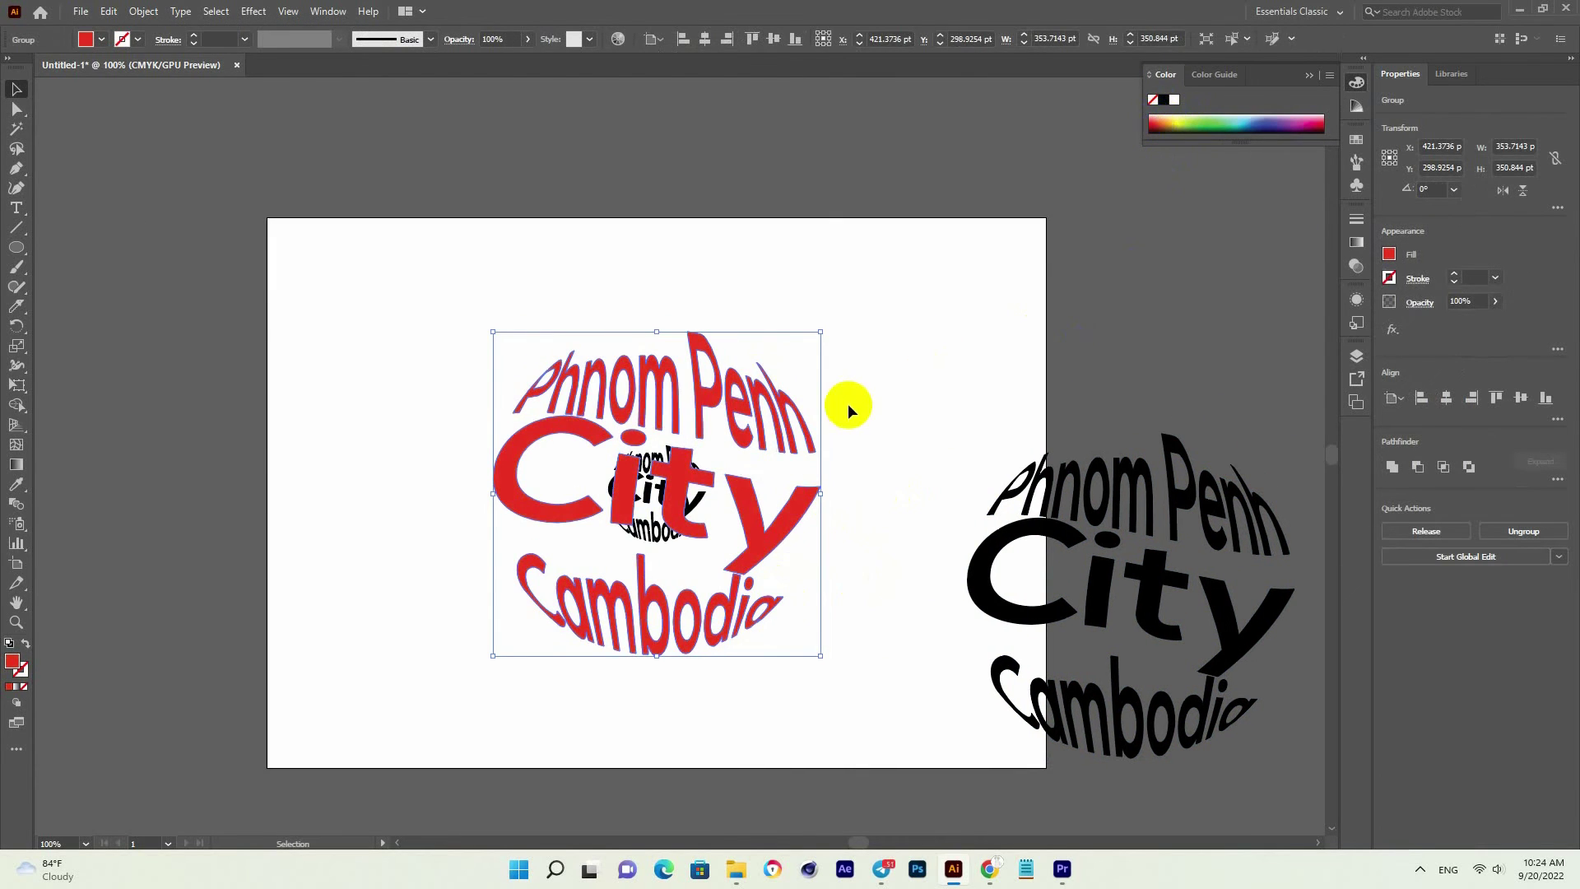
Make a blend between the red text design and the small black copy at its center.
drag(399, 288, 834, 674)
click(143, 11)
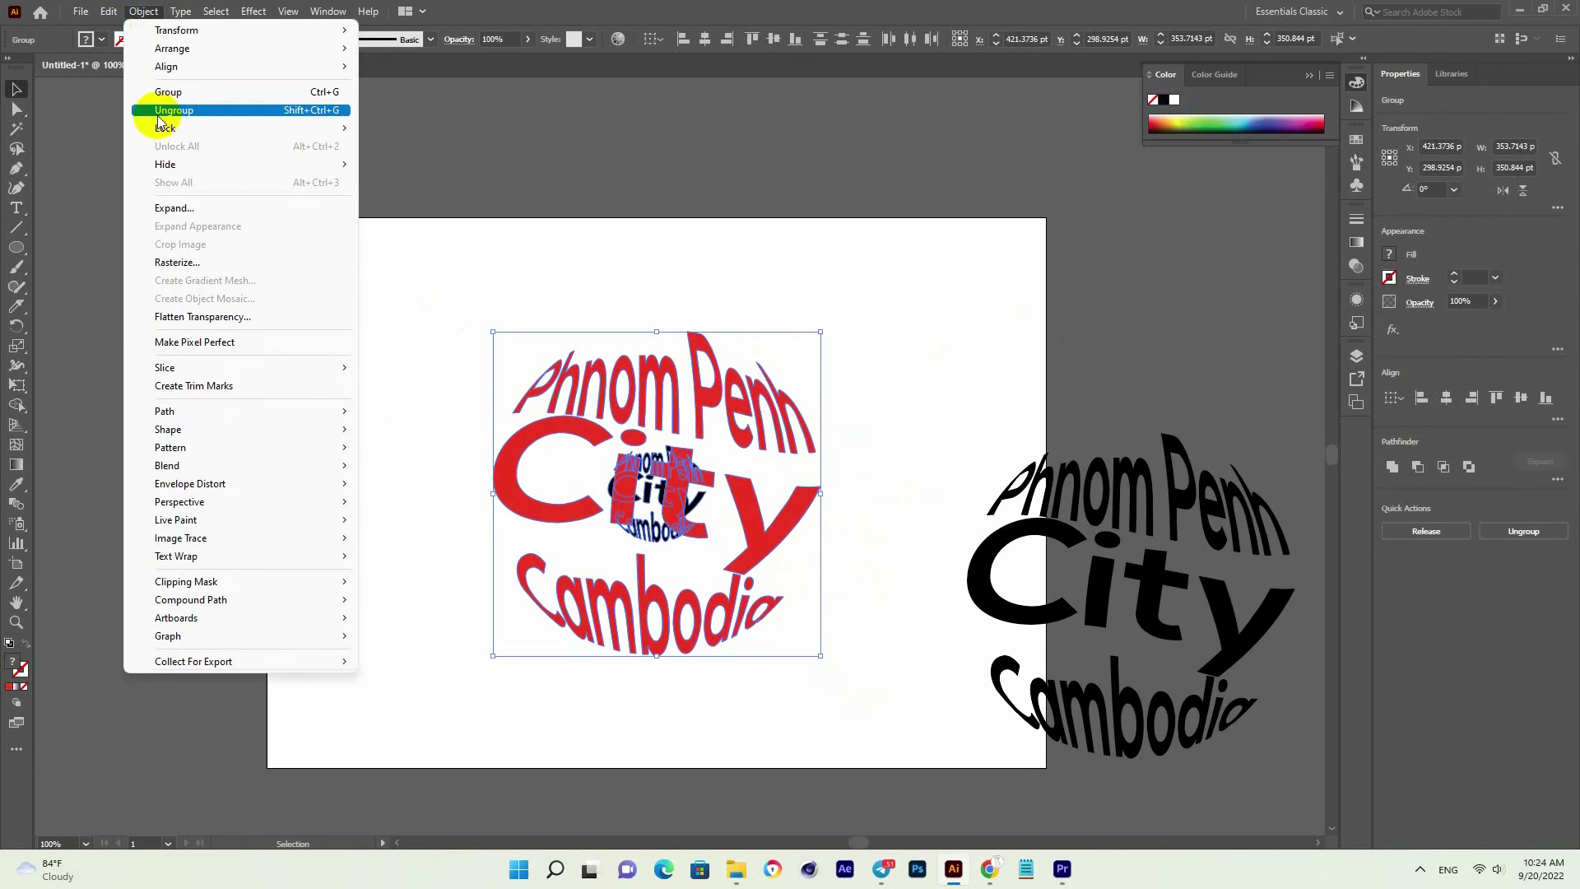
mouse_move(204, 466)
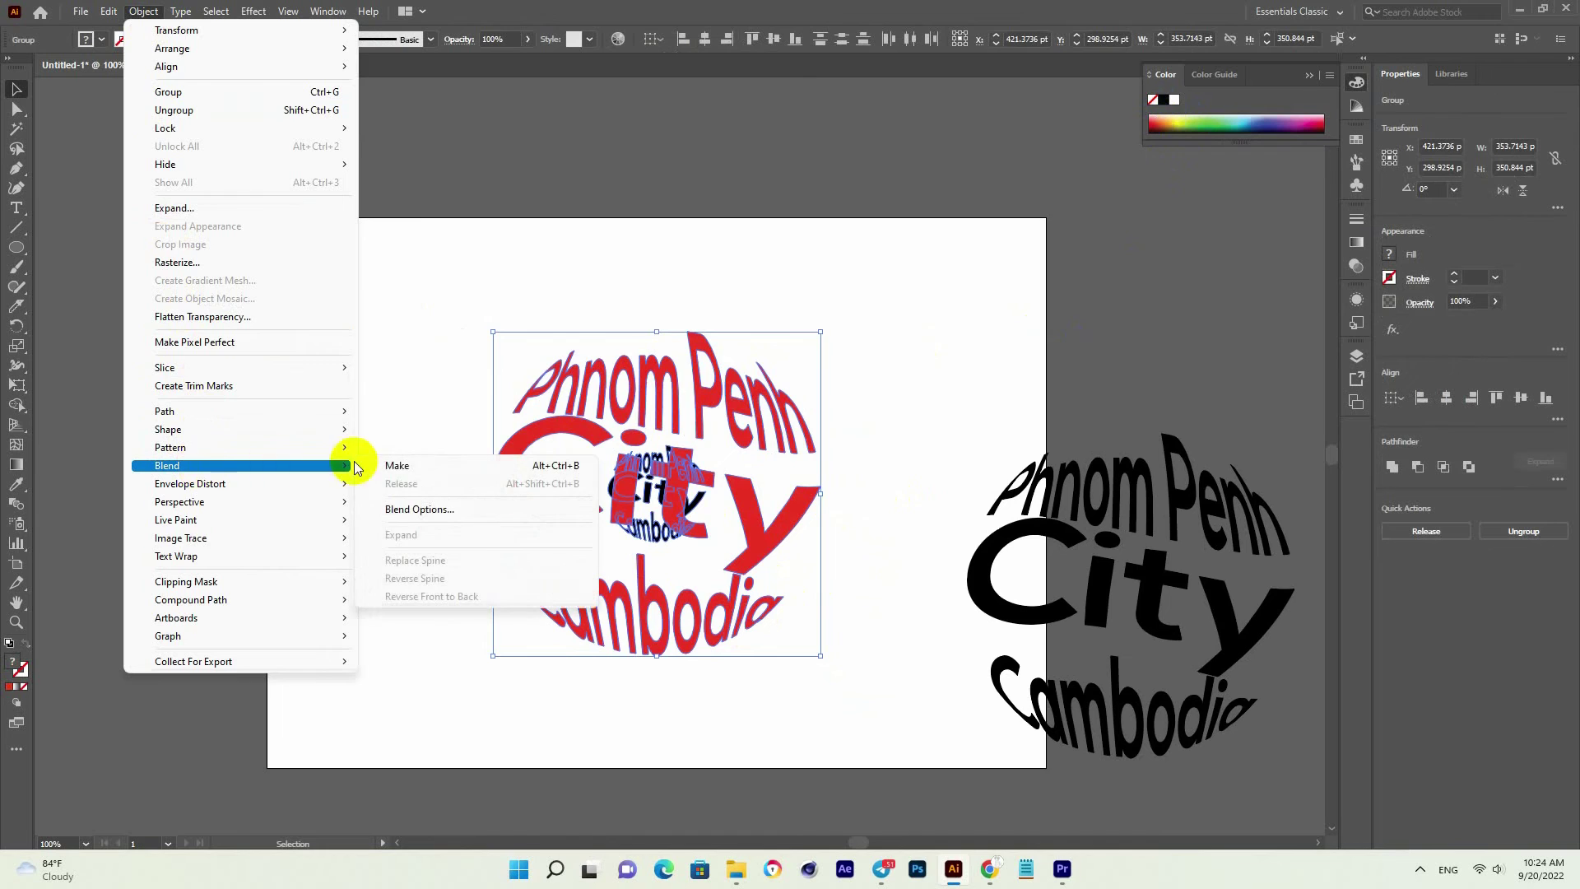
click(387, 457)
click(386, 455)
drag(395, 431, 386, 349)
drag(365, 228, 855, 640)
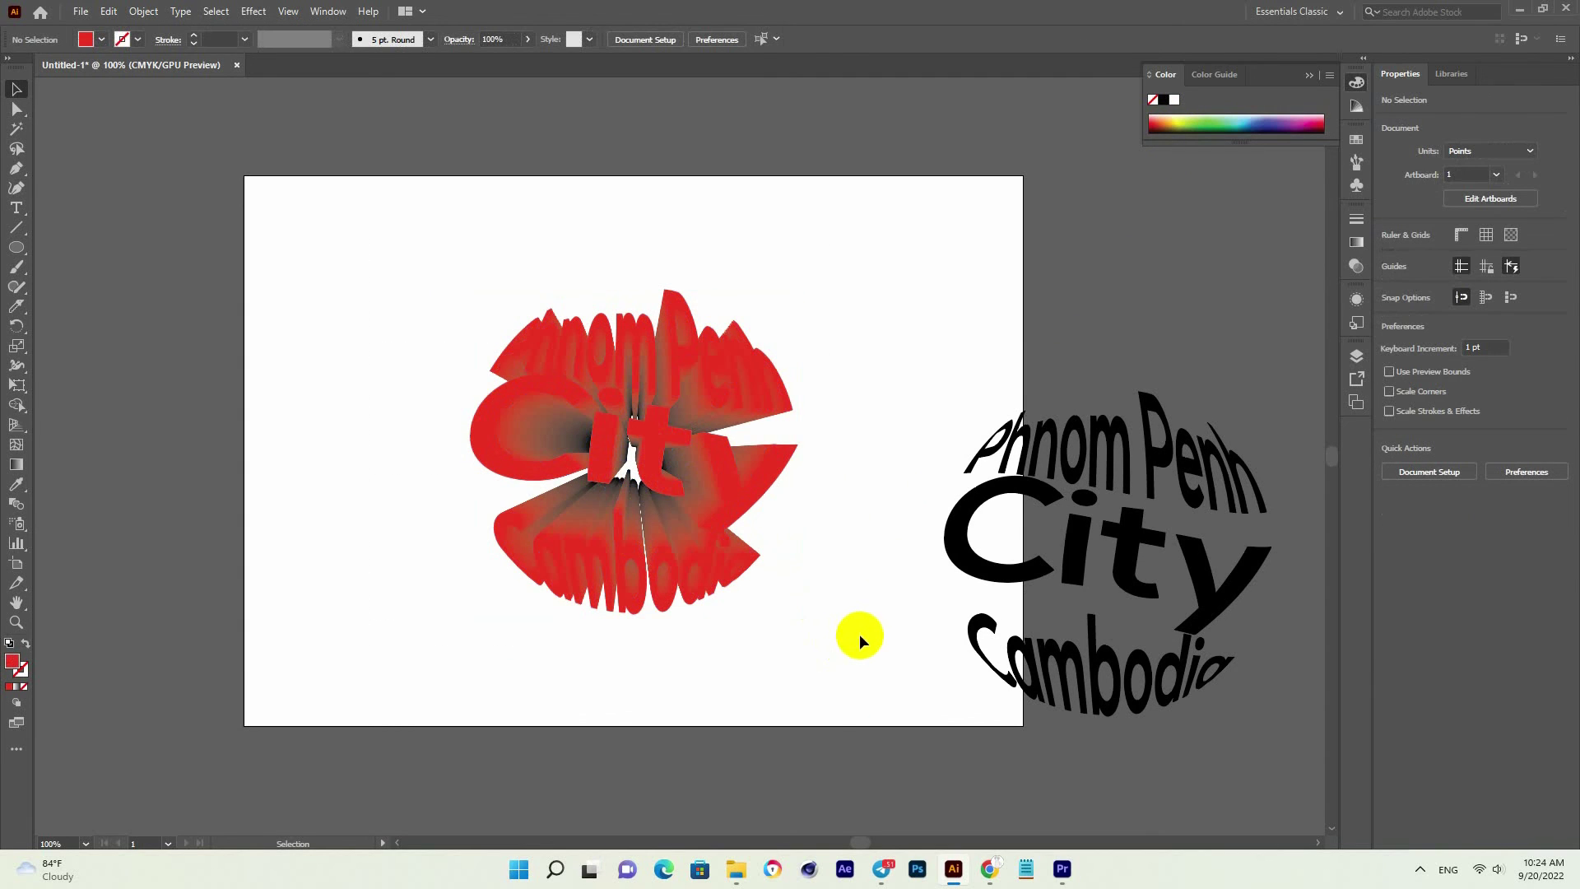
click(855, 640)
Select all three words of the black duplicate beside the artboard and fill them white.
scroll(856, 640, up, 1)
click(961, 597)
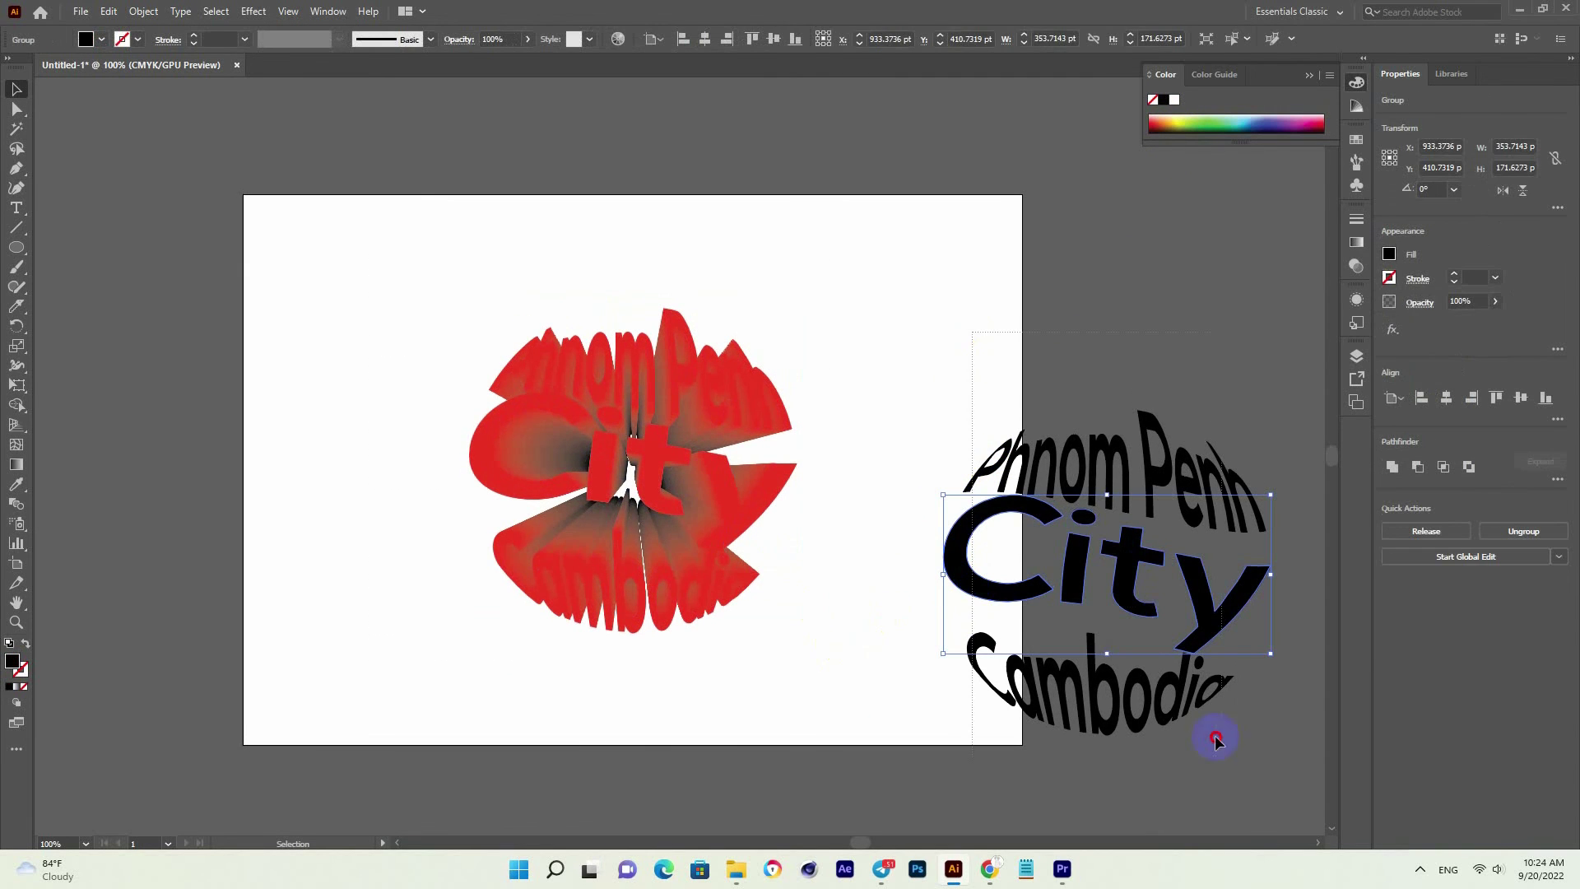
drag(1146, 560, 1234, 822)
click(1173, 100)
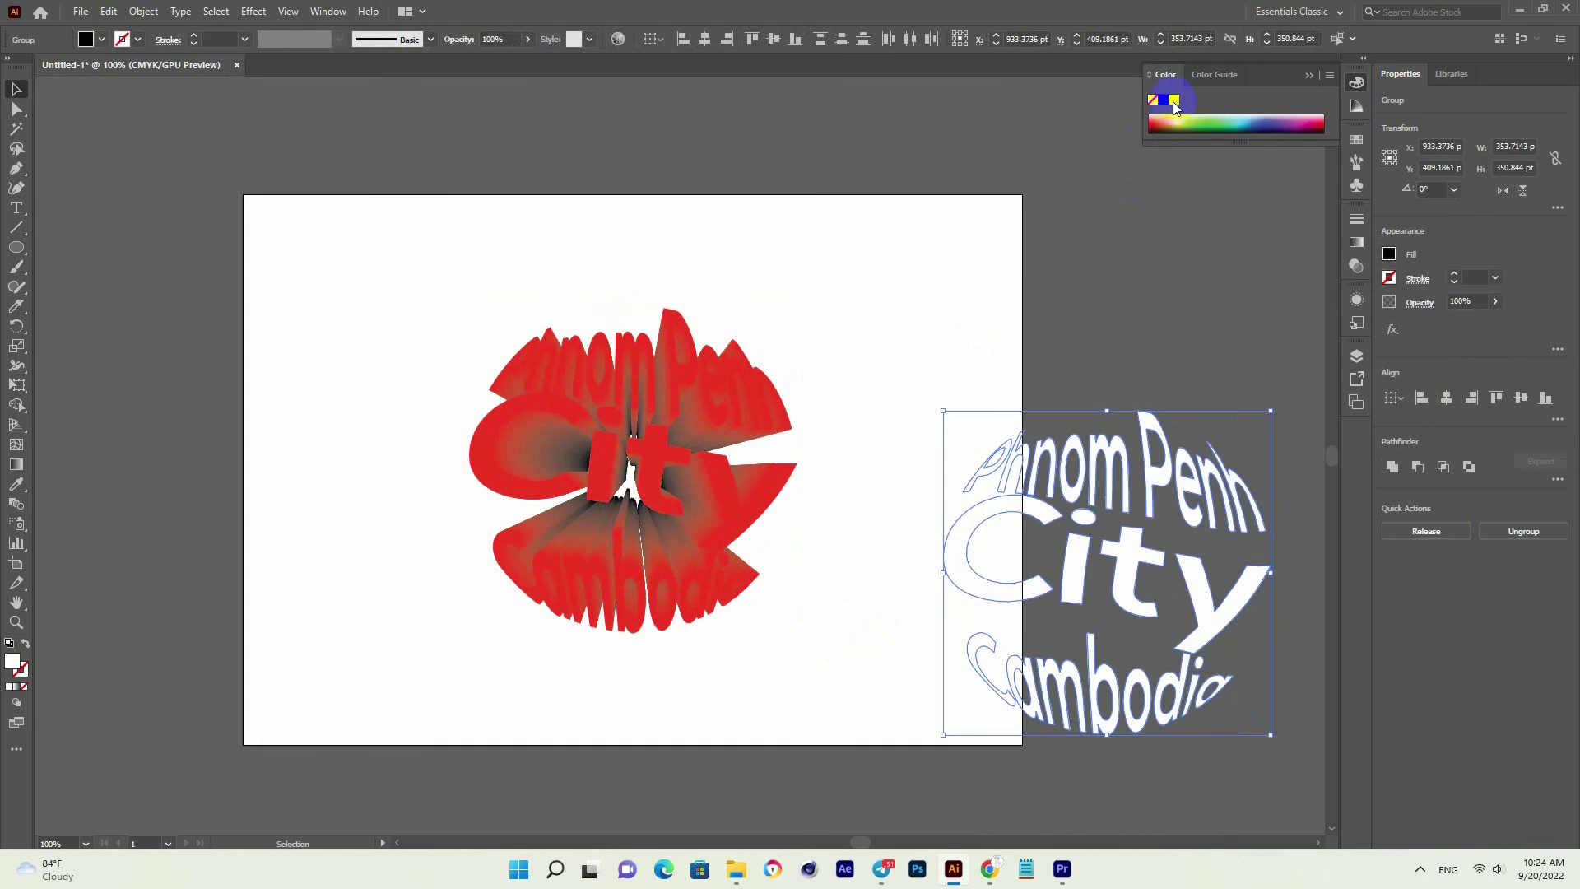
Move the white text design onto the red blend, aligned with its lettering and in front of it.
click(1128, 421)
drag(1156, 476, 677, 372)
right_click(679, 372)
click(900, 583)
click(912, 582)
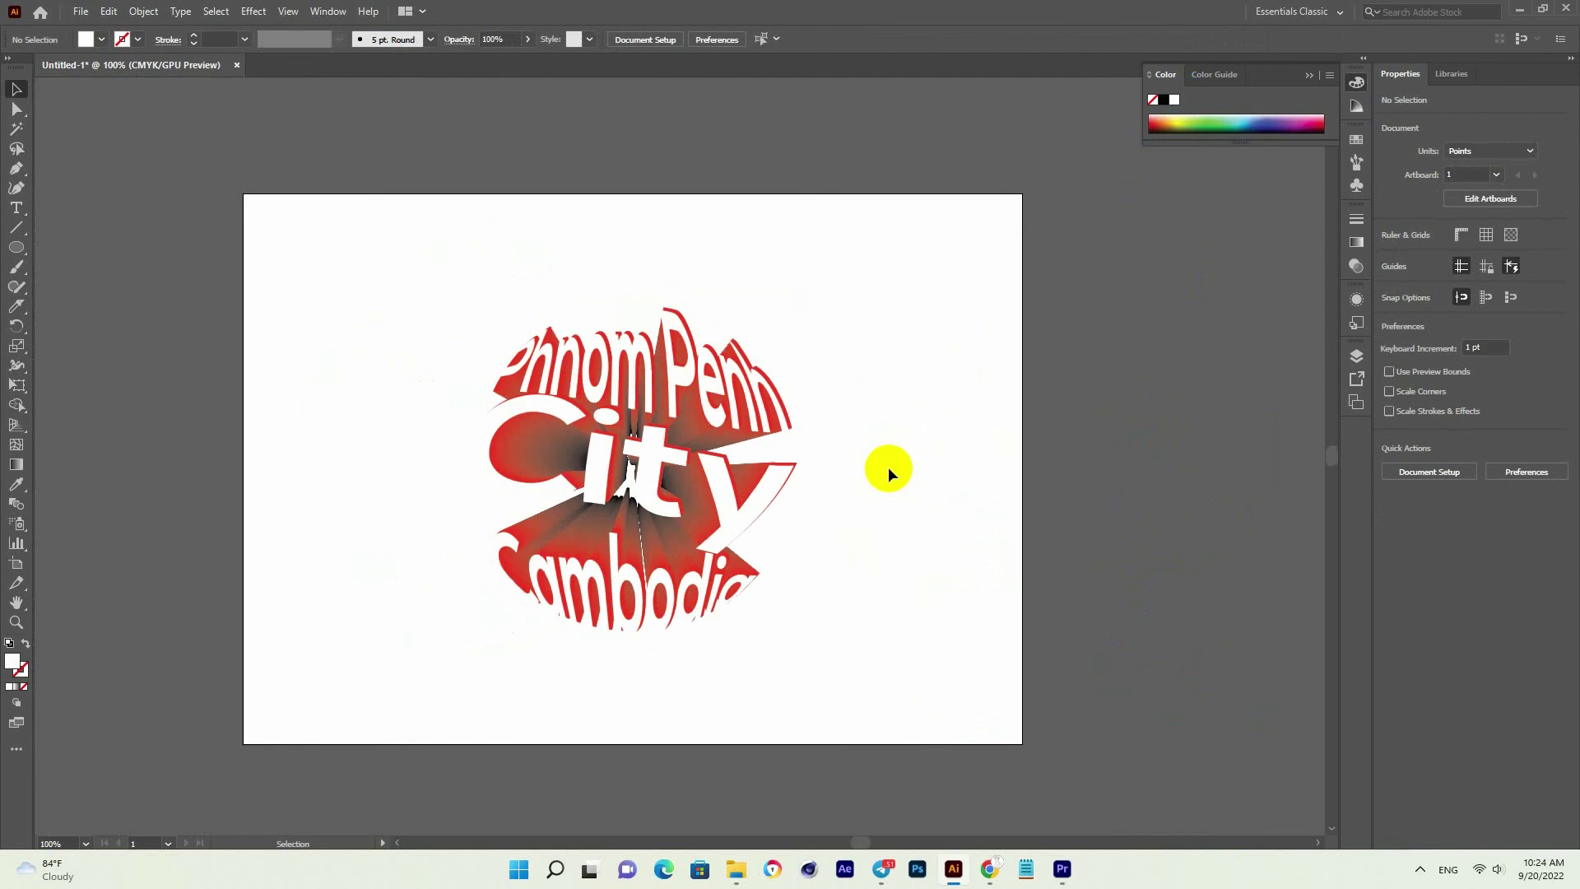
Draw a rectangle about 842 by 595 pt covering the whole artboard and fill it black.
key(space)
drag(867, 412, 871, 409)
drag(23, 250, 78, 248)
mouse_move(249, 192)
mouse_down()
mouse_move(899, 694)
mouse_move(1030, 740)
mouse_up()
drag(1027, 739, 1027, 740)
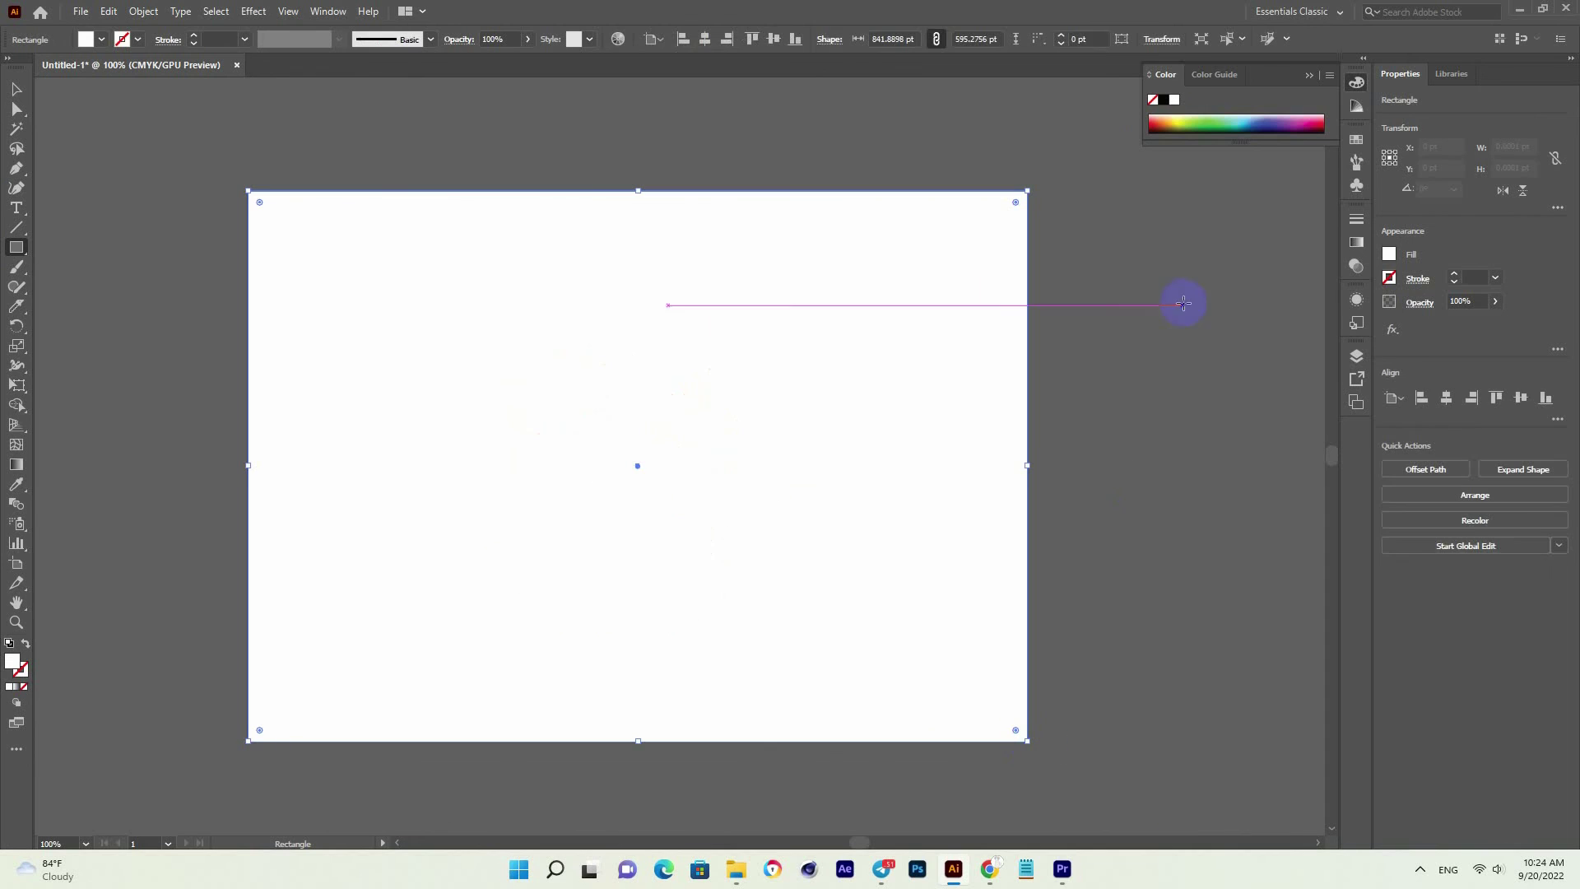
click(1163, 100)
Send the black rectangle to the back, behind the text design, and deselect it.
right_click(871, 264)
mouse_move(924, 581)
click(1120, 645)
click(16, 89)
click(474, 249)
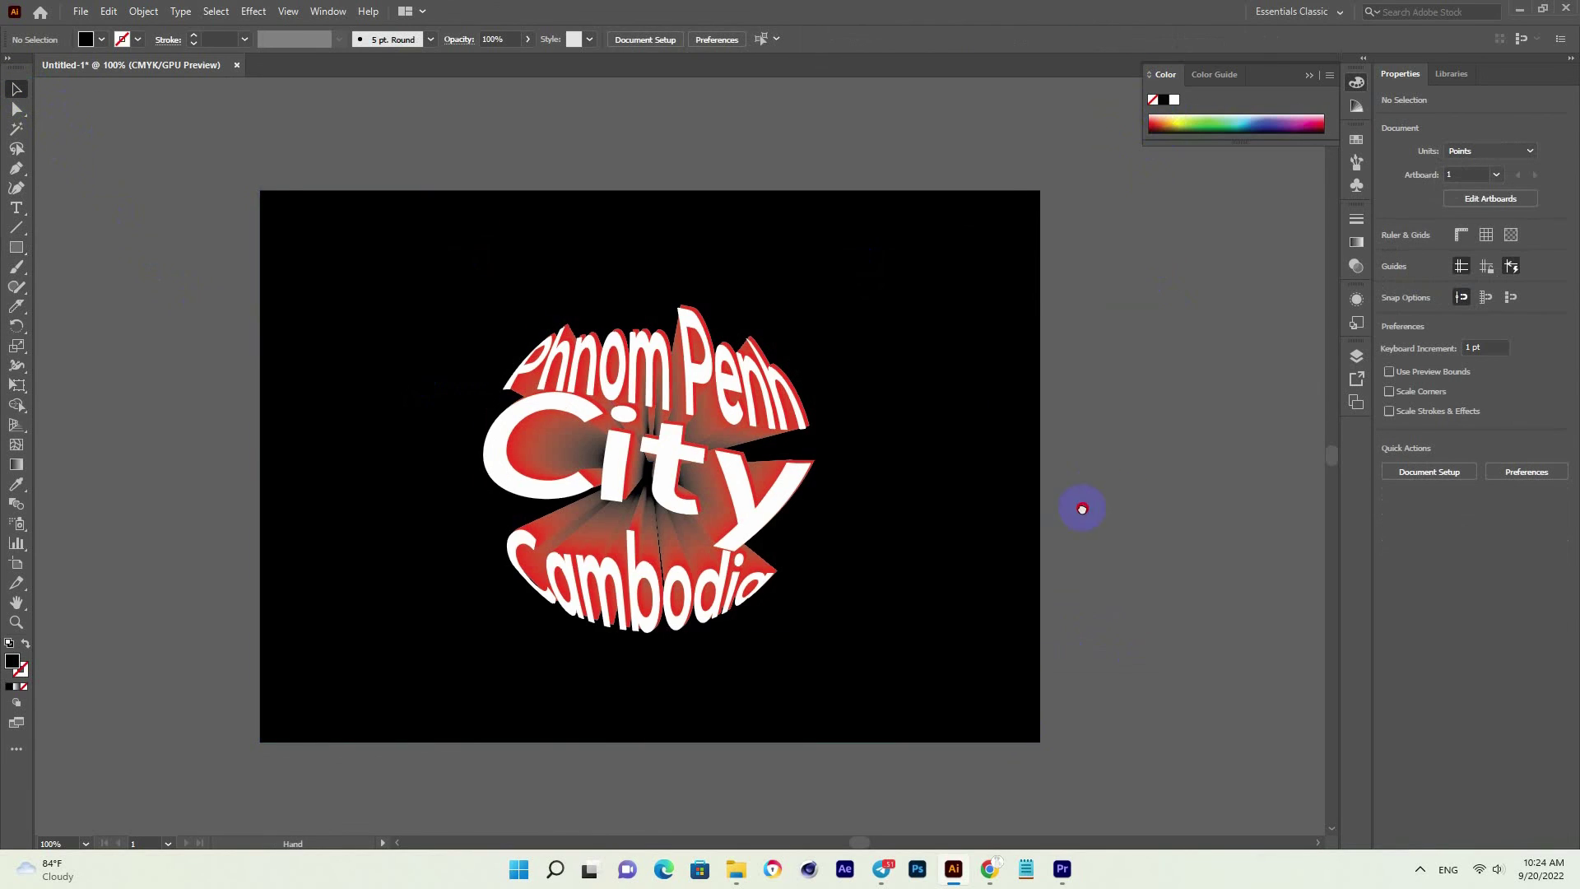